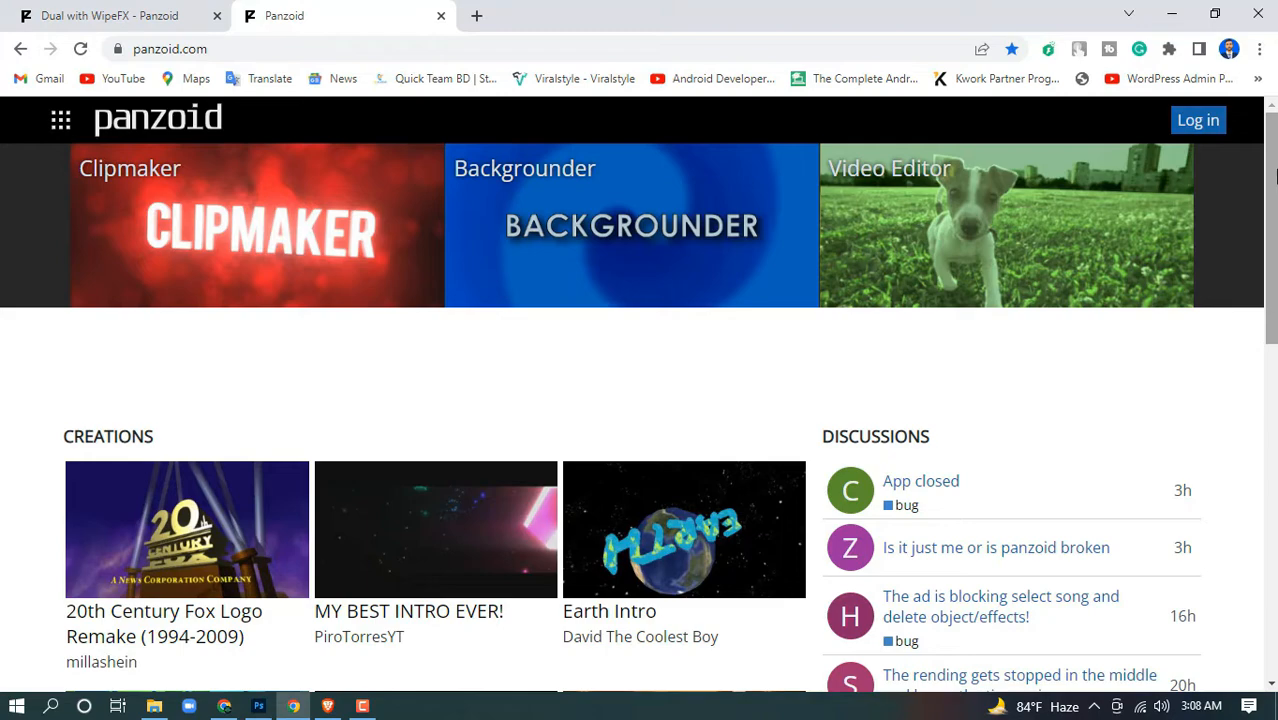
Step: Open the full list of community creations from the home page
scroll(605, 348, "down", 3)
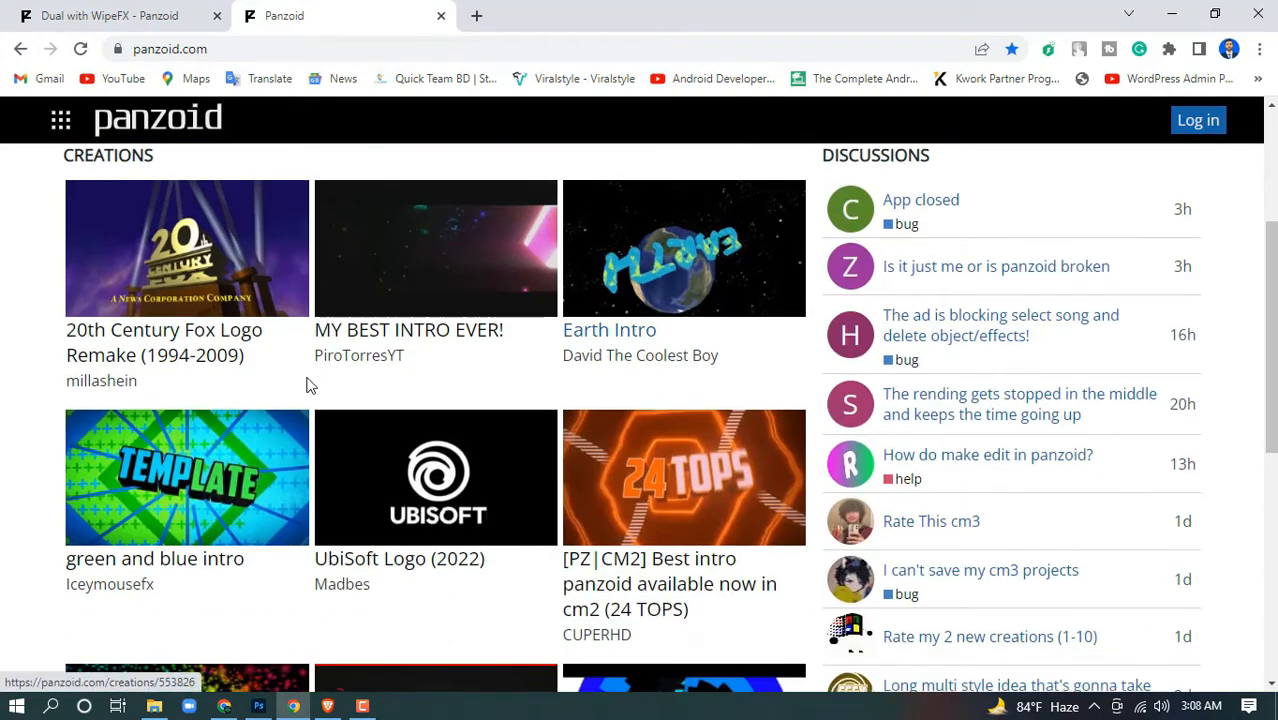
scroll(585, 405, "down", 3)
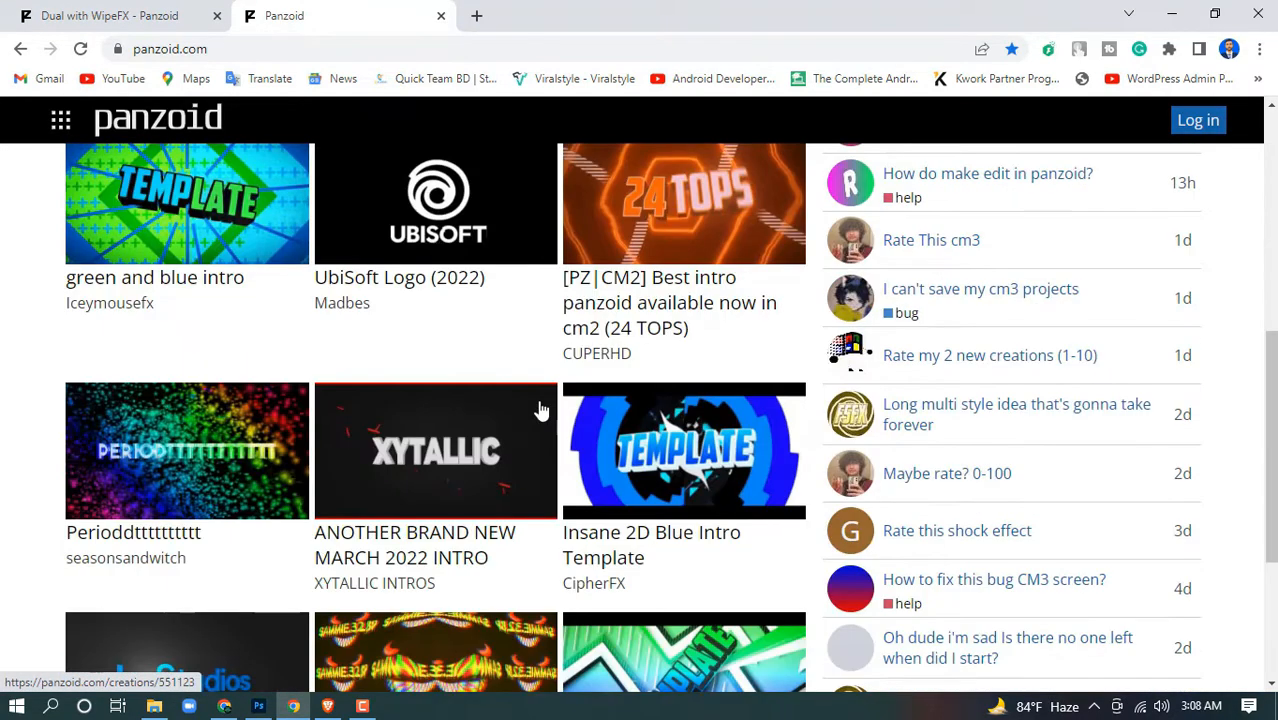
scroll(484, 516, "down", 3)
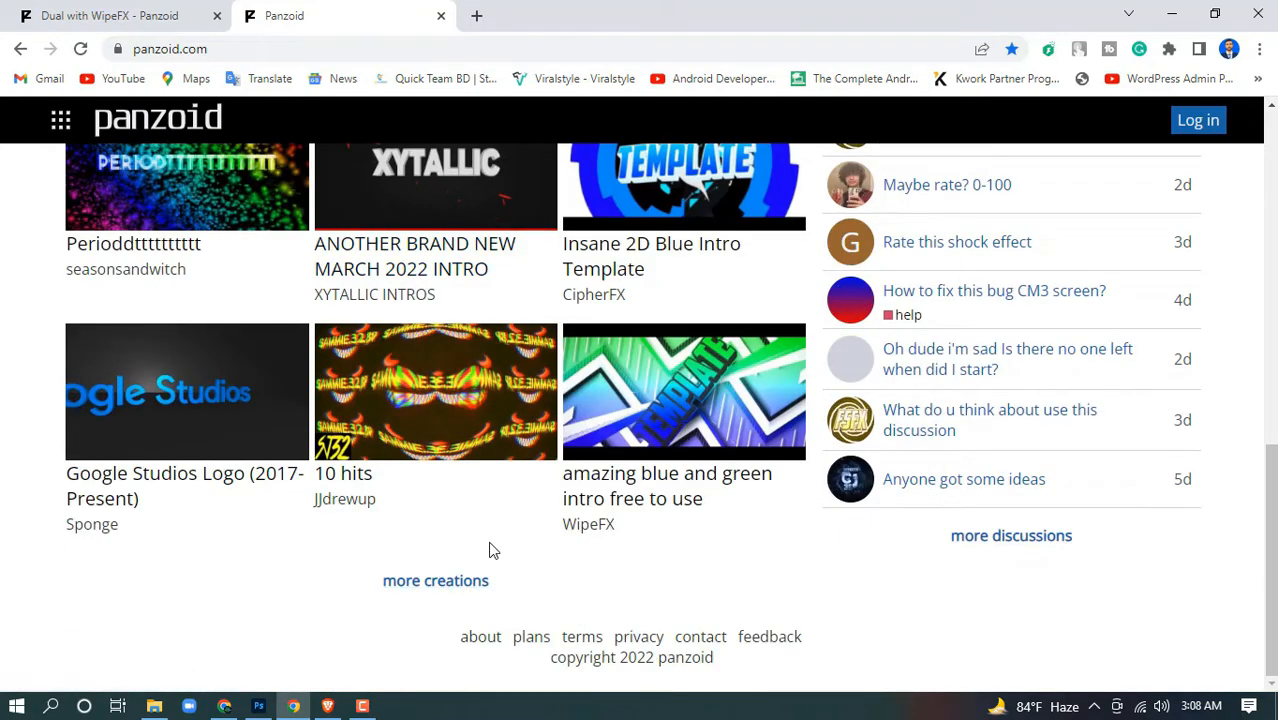
left_click(448, 588)
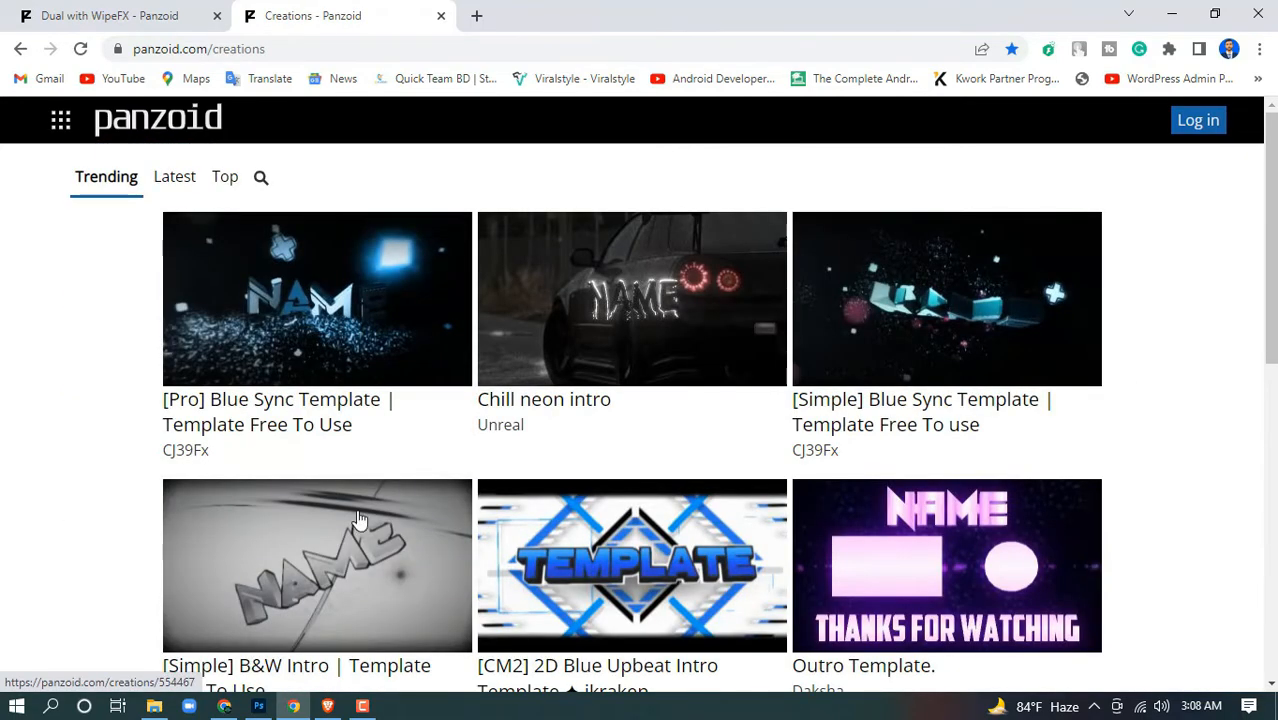
Step: Find the UNFINISHED neon text intro among the trending creations and open it in Clipmaker
scroll(422, 463, "down", 1)
scroll(421, 468, "down", 4)
scroll(467, 507, "up", 5)
scroll(472, 510, "down", 5)
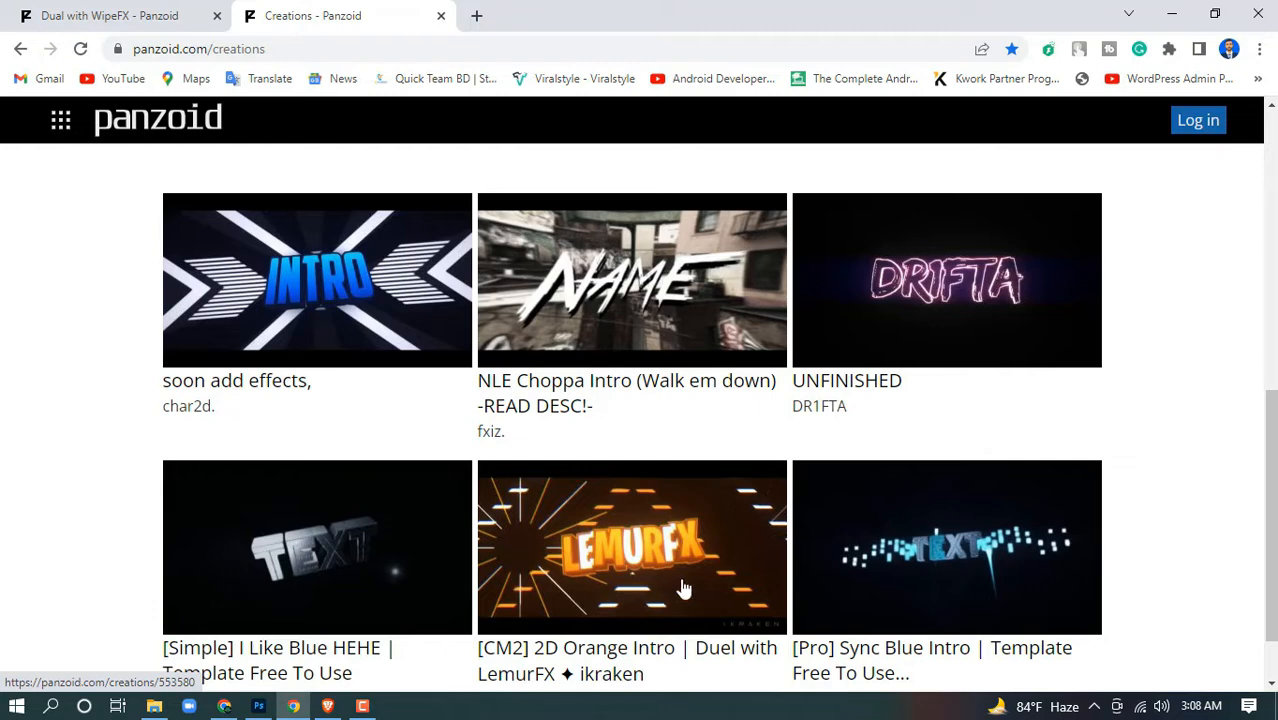
left_click(882, 290)
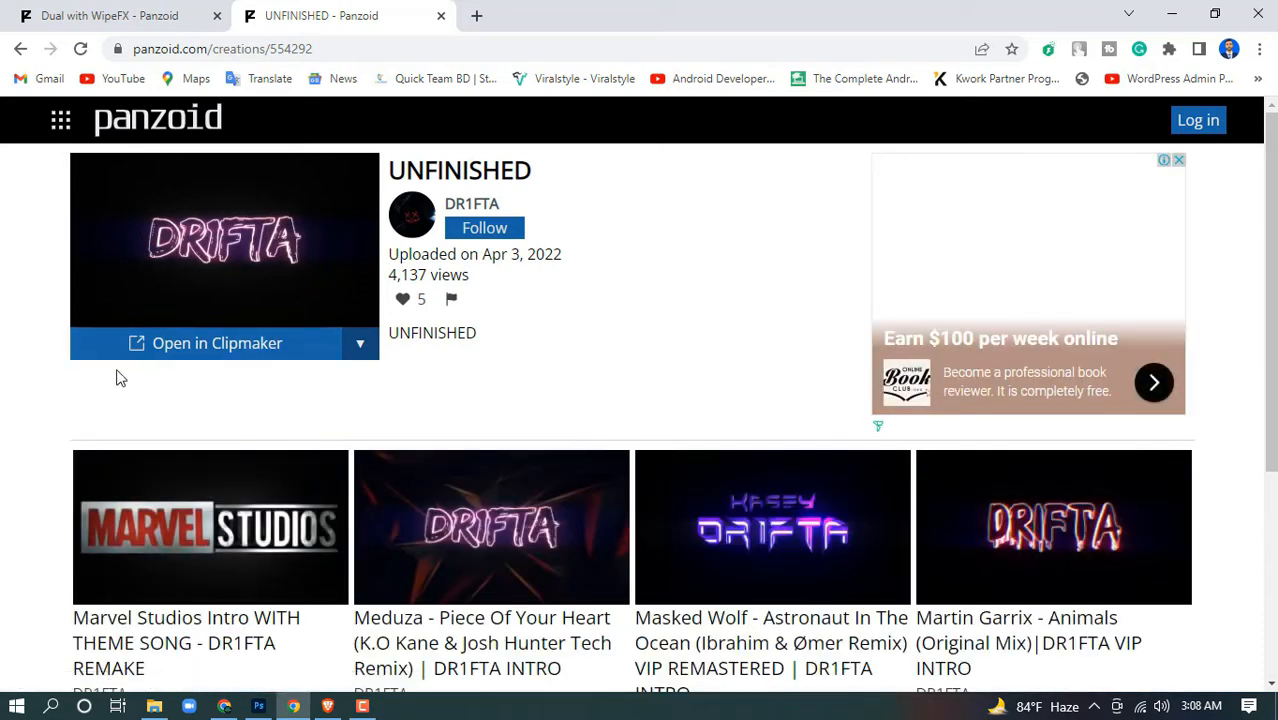
left_click(209, 352)
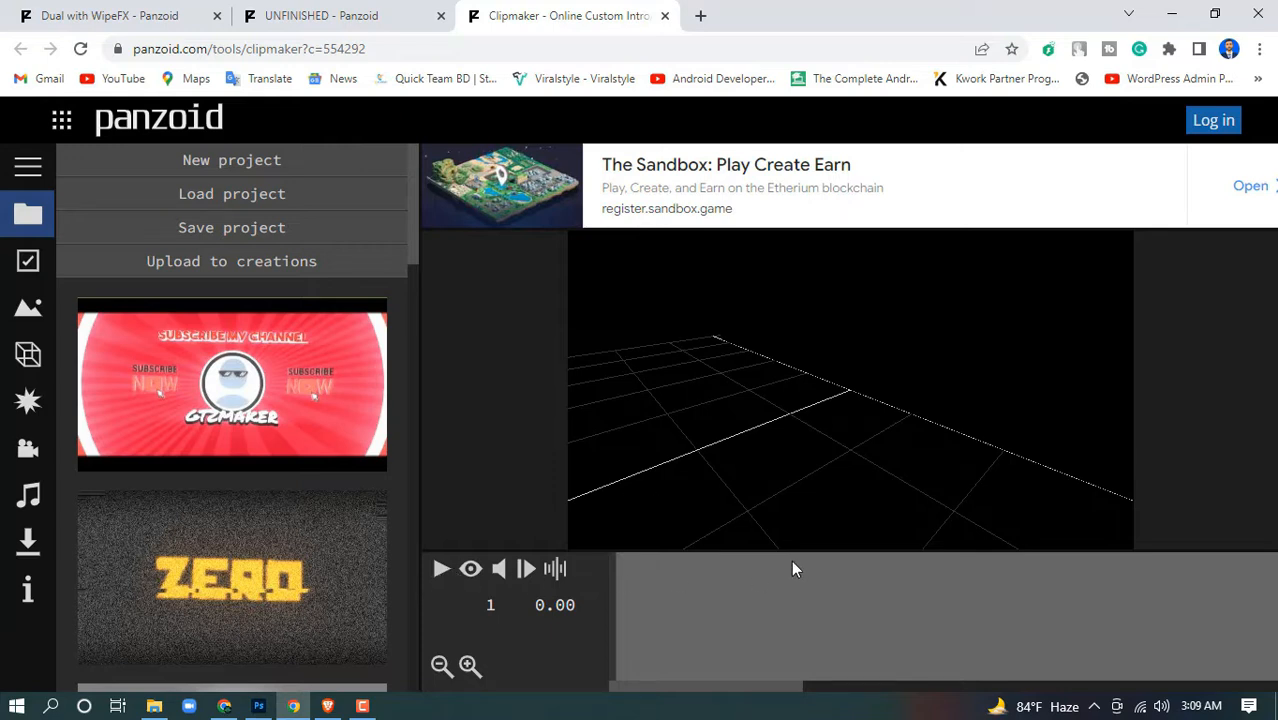
Step: Toggle the preview view and audio settings, and play the template to preview its original animation
left_click(470, 568)
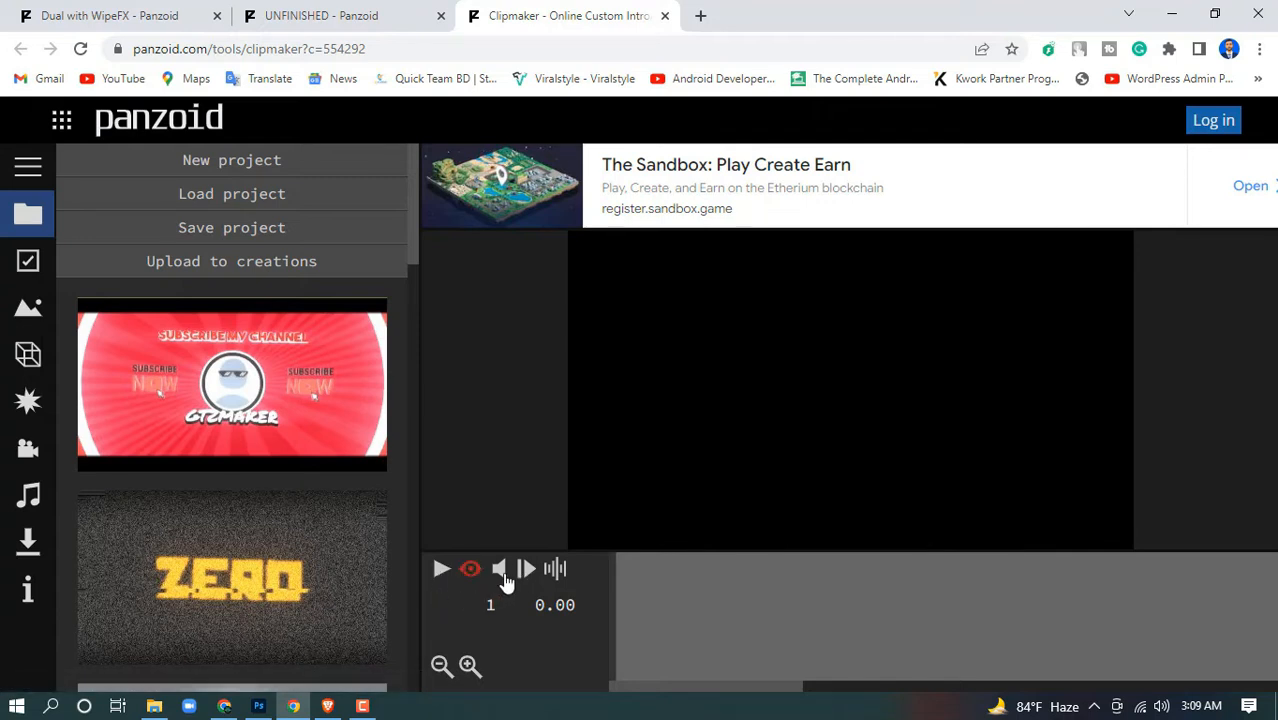
left_click(501, 572)
left_click(442, 572)
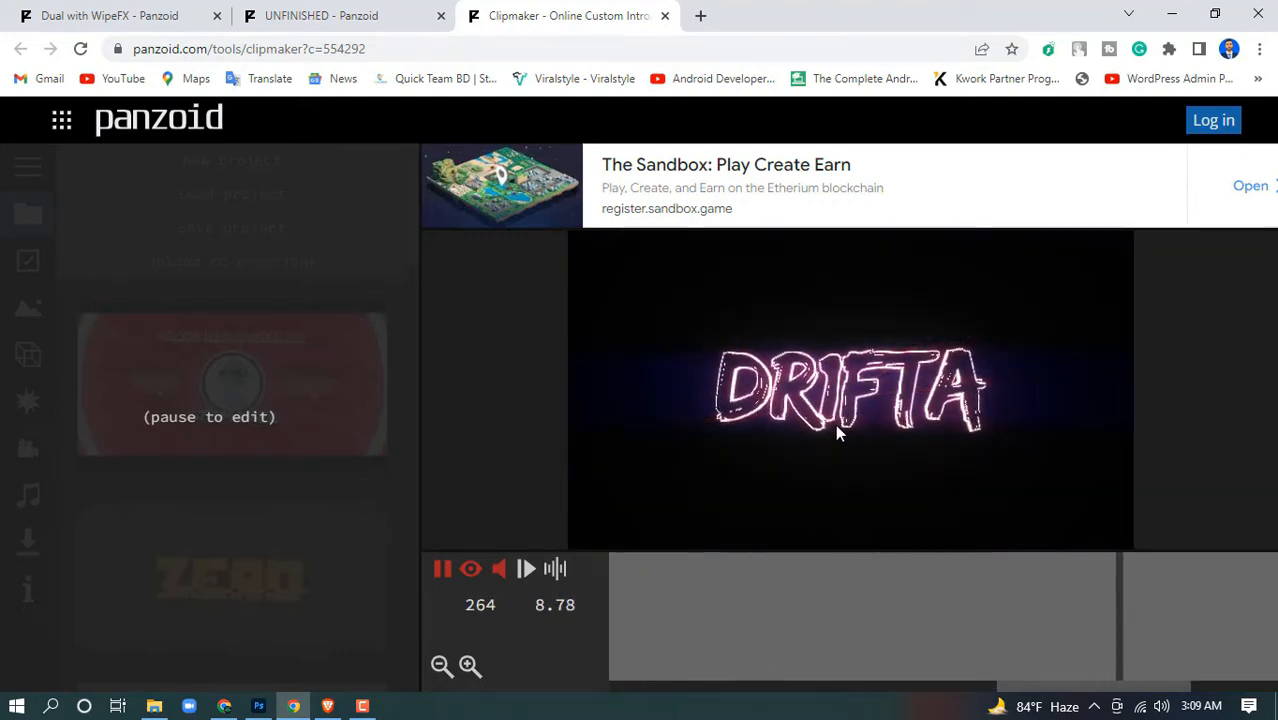
left_click(442, 569)
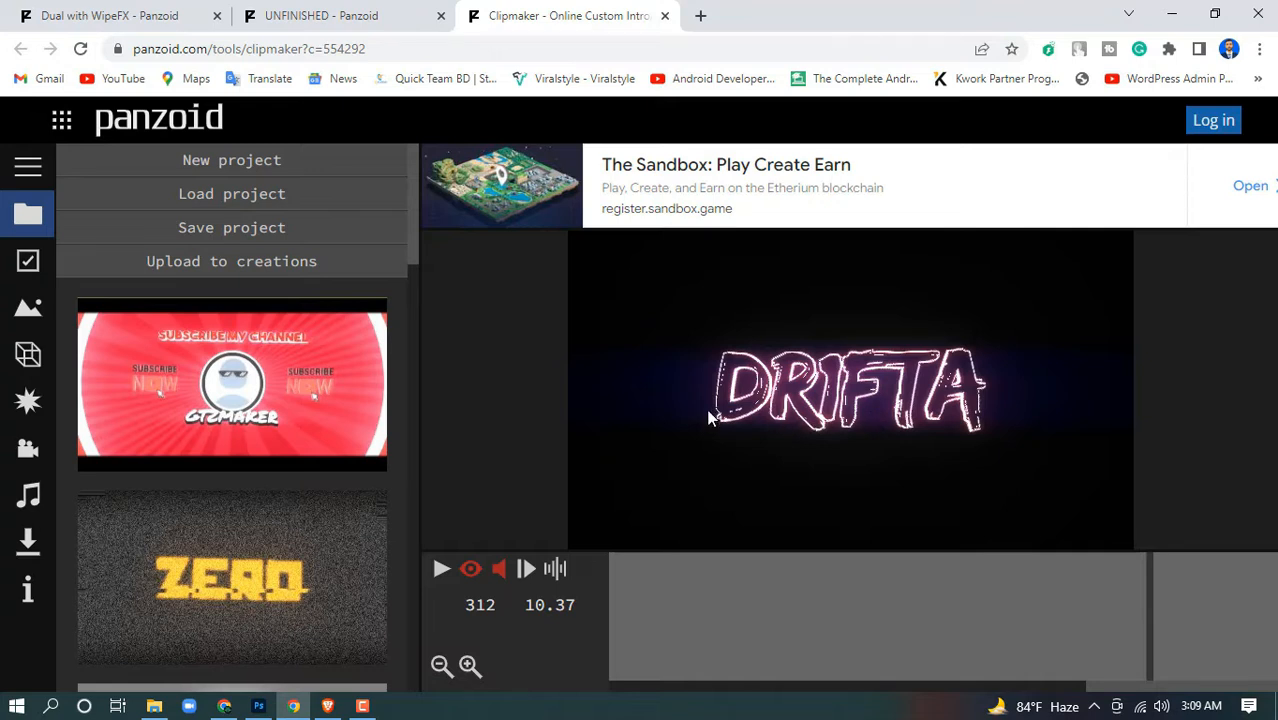
Step: Change the first DA text object in the SUB TEXT group to ADOBE
left_click(17, 364)
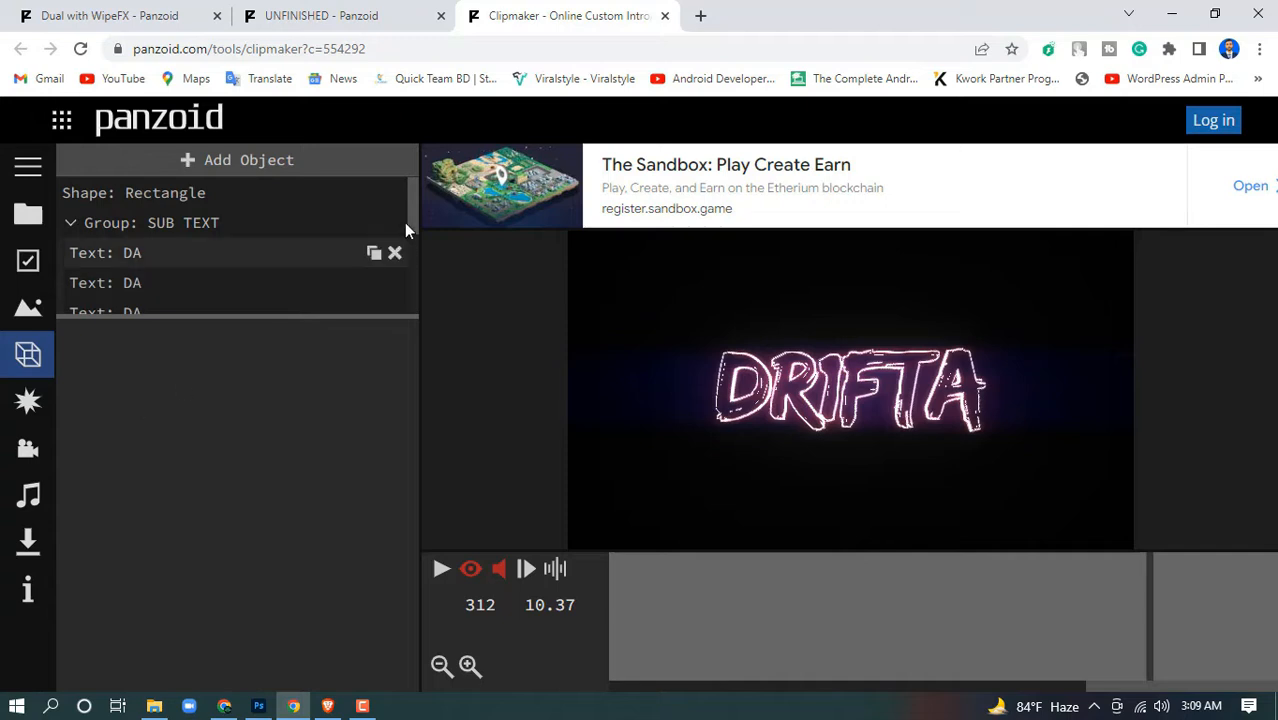
left_click_drag(411, 210, 411, 227)
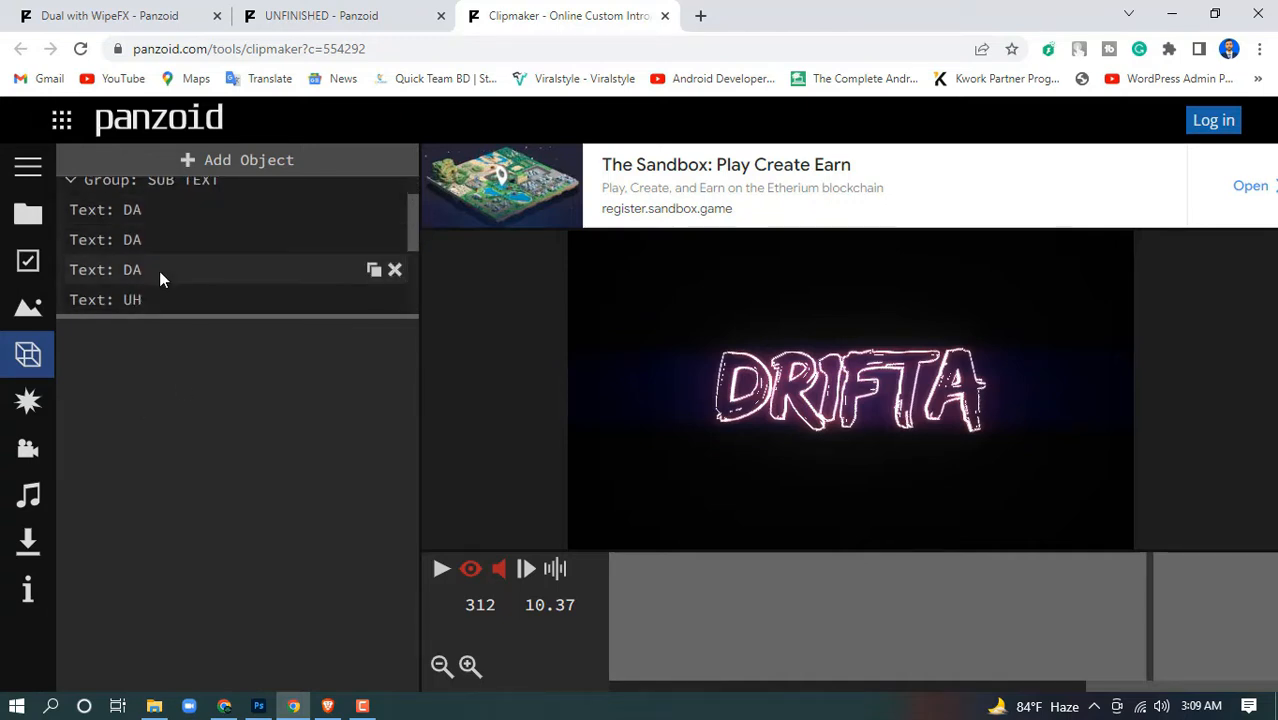
mouse_move(413, 236)
left_mouse_down()
mouse_move(419, 328)
mouse_move(406, 230)
left_mouse_up()
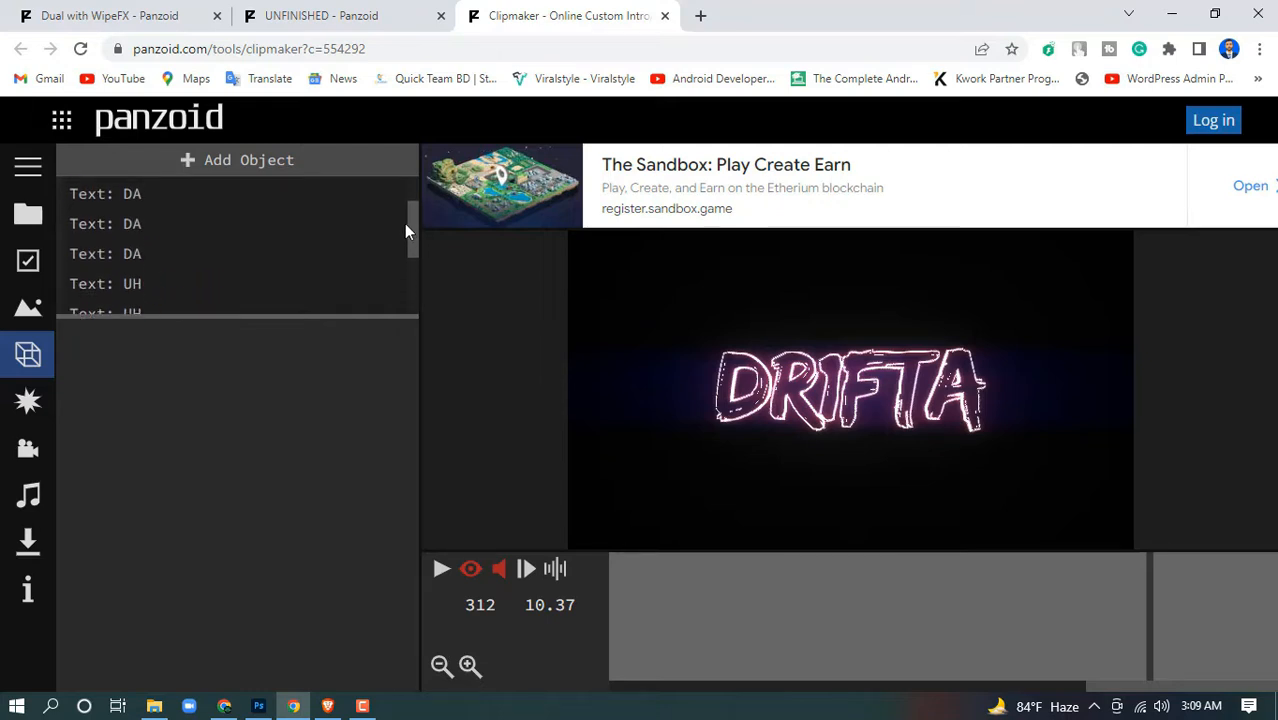
left_click(130, 197)
double_click(95, 380)
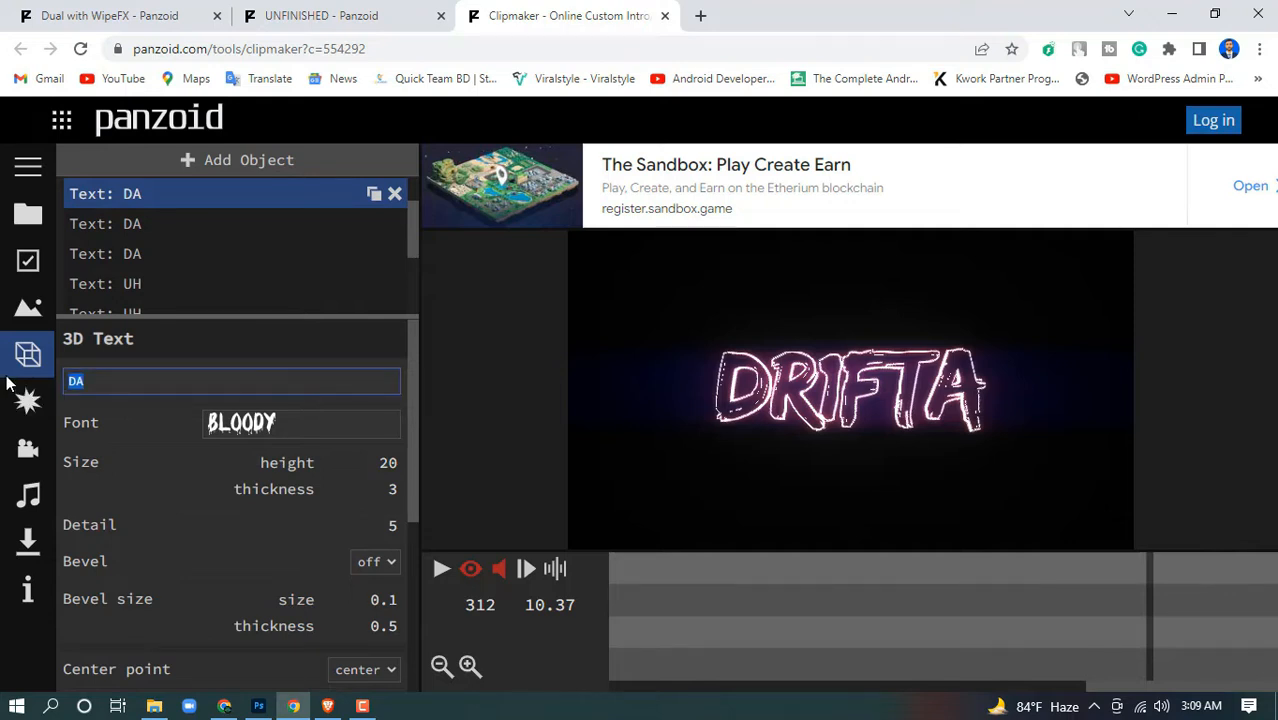
type("ADOBE")
key("Return")
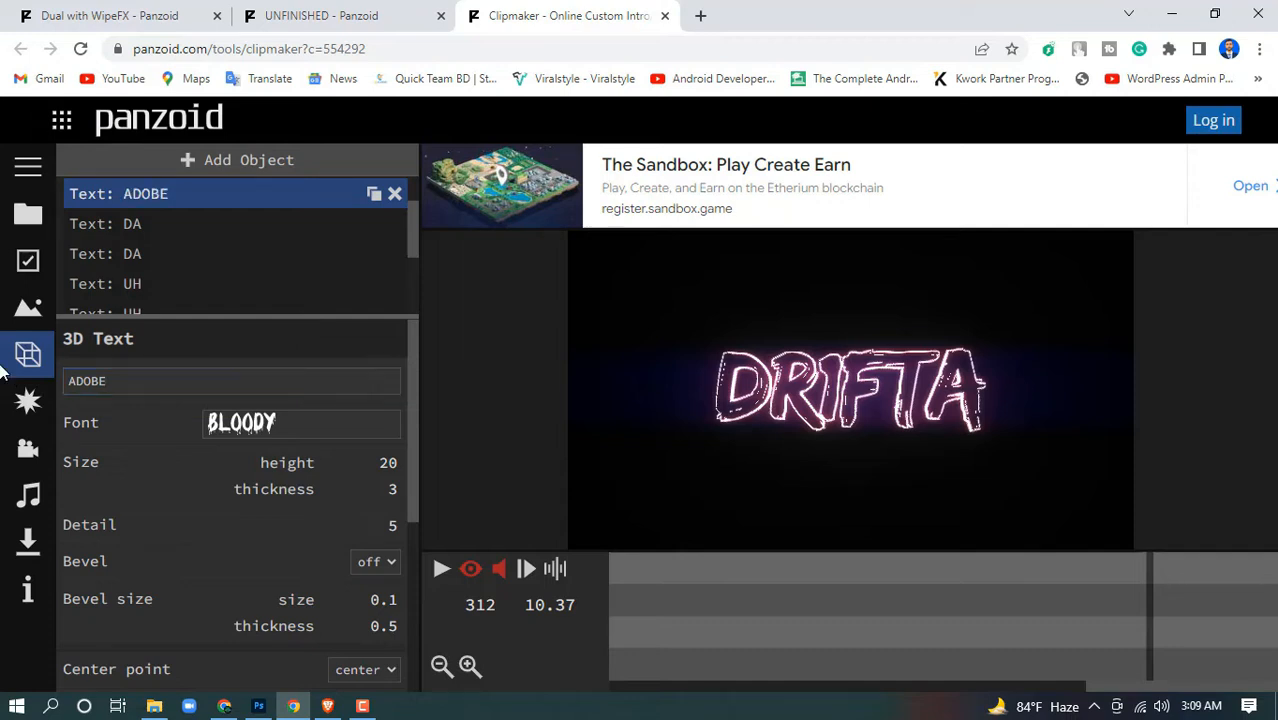
Step: Change the second DA text object in the SUB TEXT group to ADOBE
left_click(174, 226)
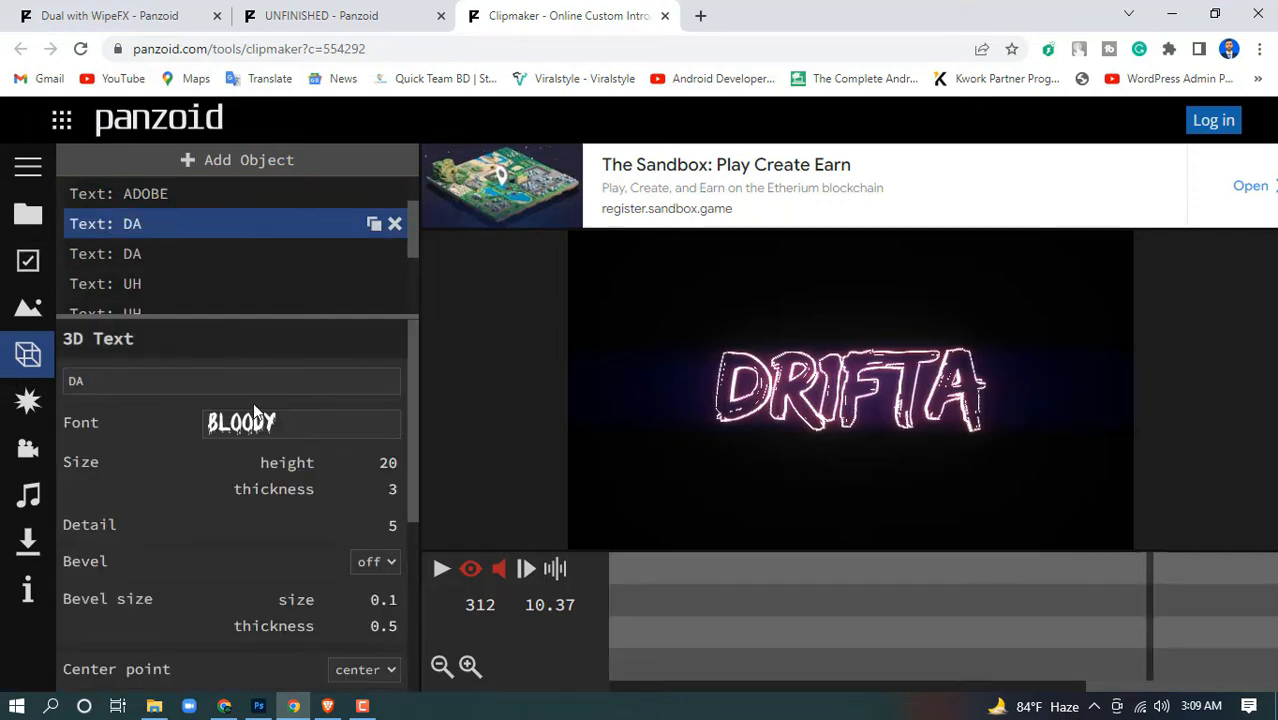
left_click(137, 380)
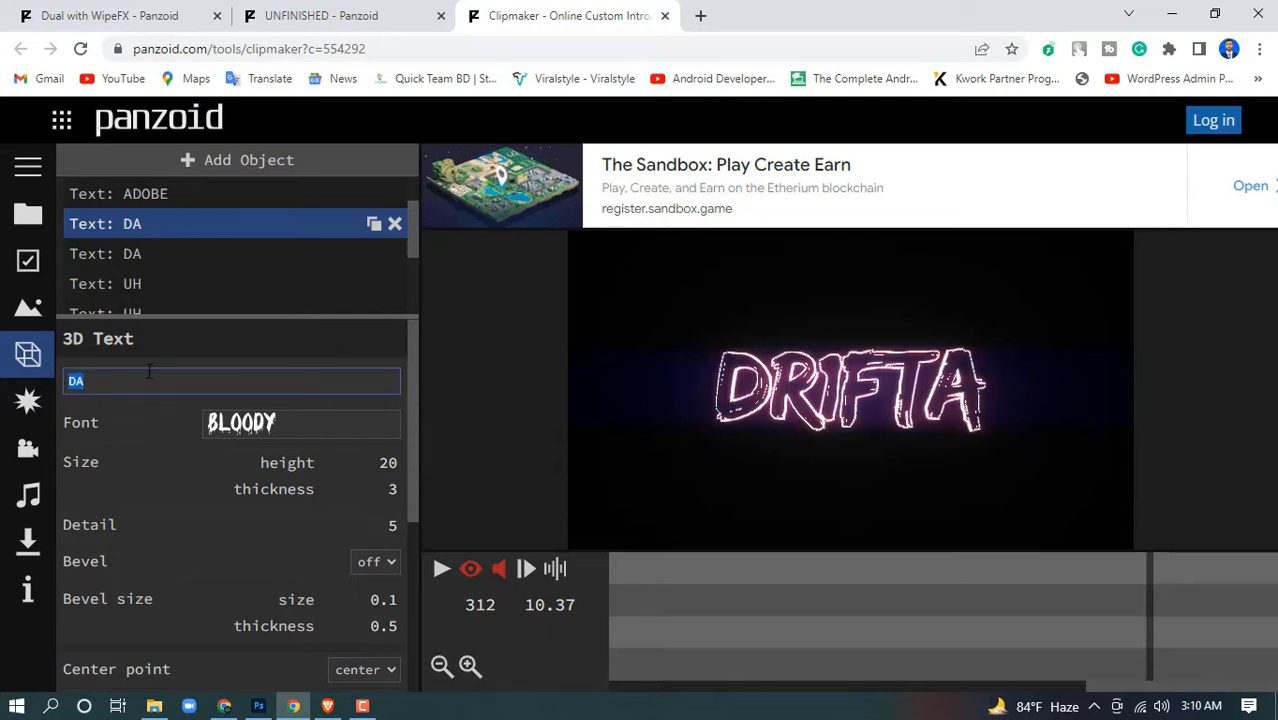
type("ADOBE")
key("Return")
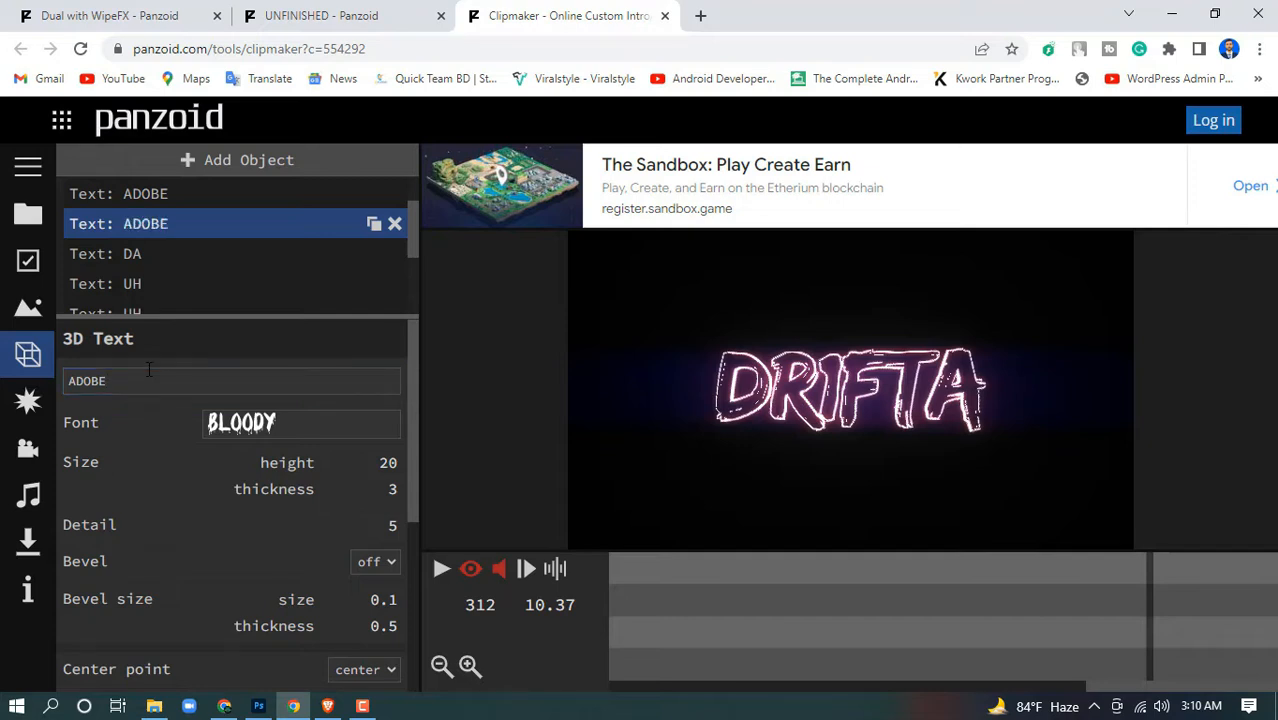
Step: Change the last DA text object in the SUB TEXT group to ADOBE
left_click(182, 255)
left_click_drag(120, 381, 47, 377)
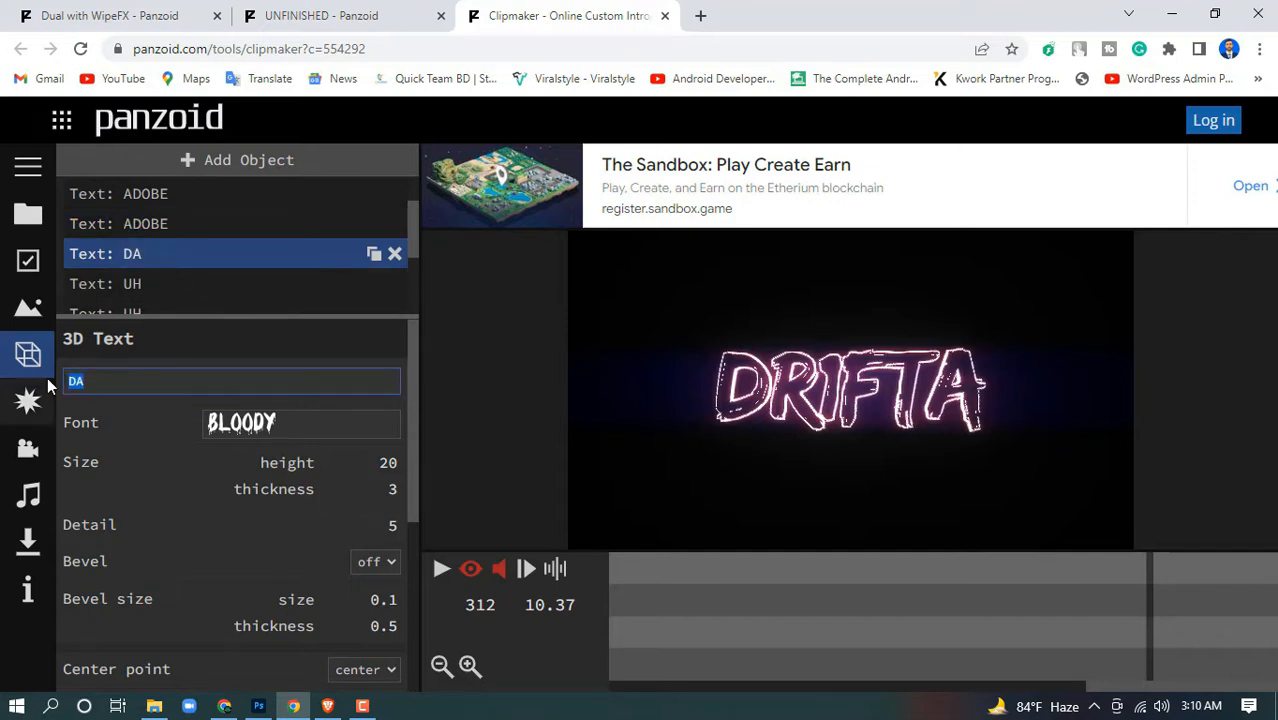
type("ADOBE")
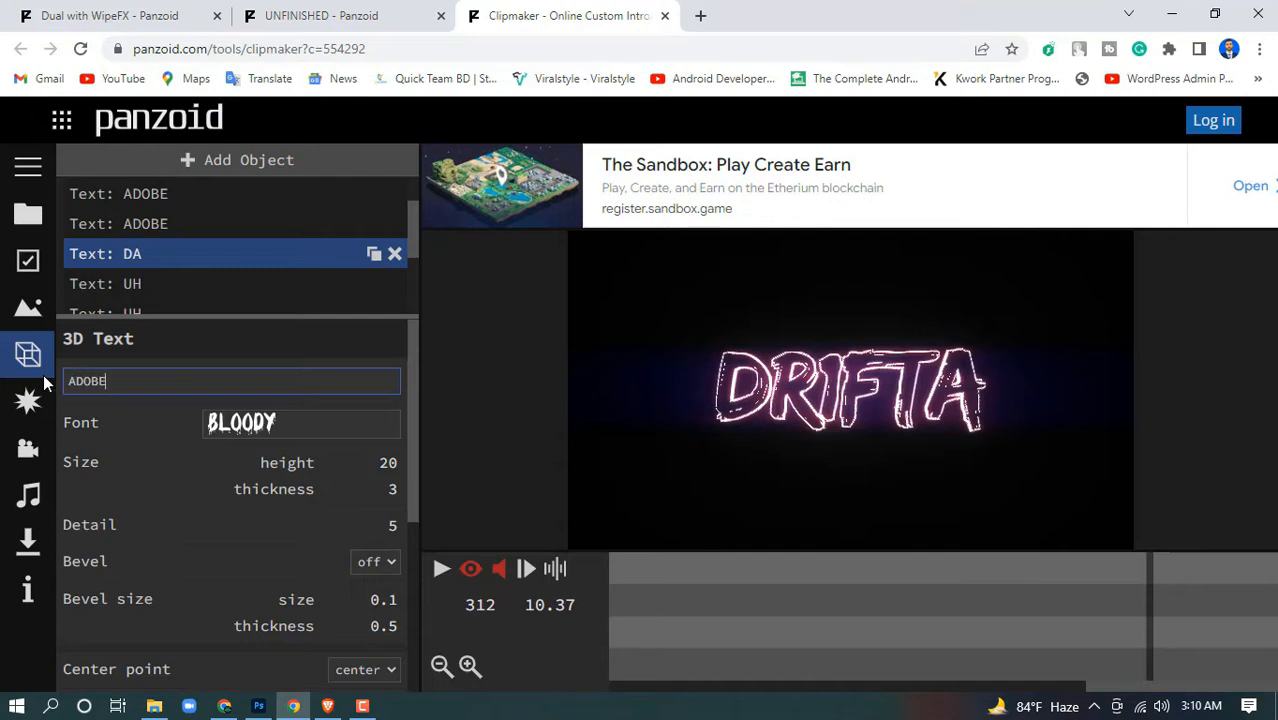
type("\\")
key("BackSpace")
key("Return")
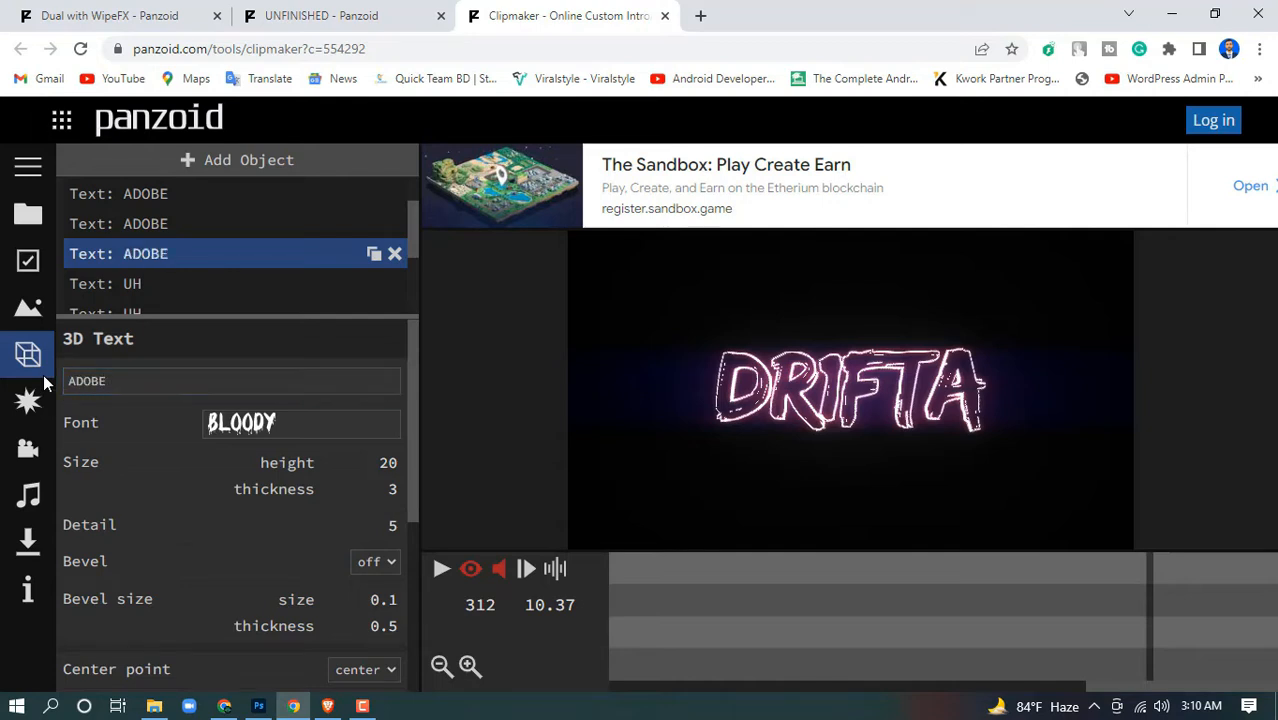
Step: Replace the wording of the first UH text object in the SUB TEXT group with the creator's name in capitals
scroll(190, 279, "down", 2)
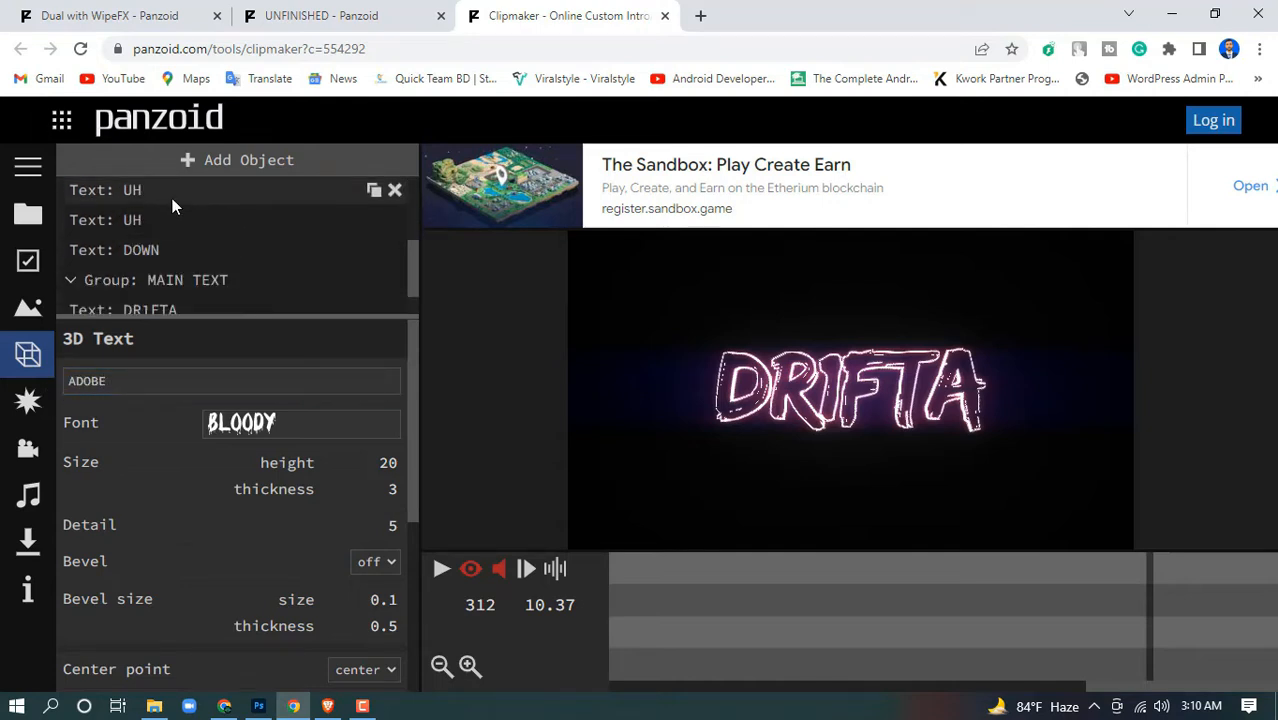
left_click(172, 203)
double_click(103, 375)
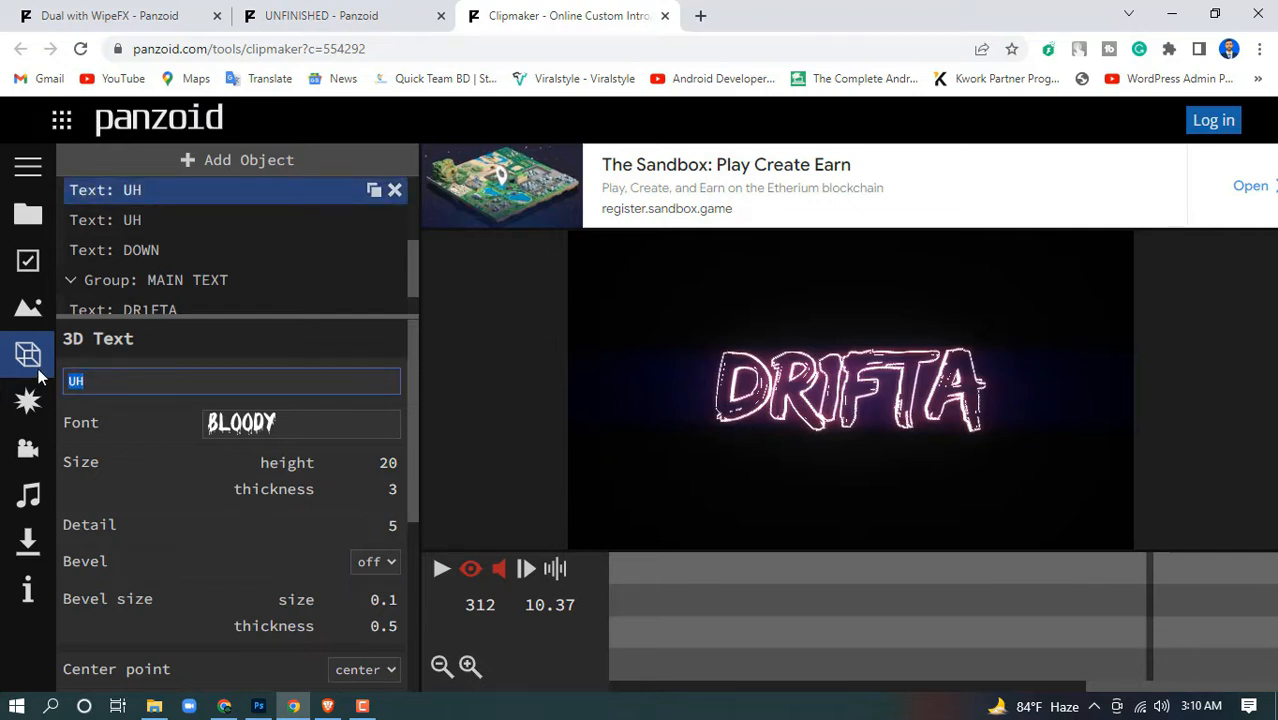
type("HASAN")
key("Return")
Step: Replace the wording of the remaining UH text object with the creator's name in capitals
left_click(193, 226)
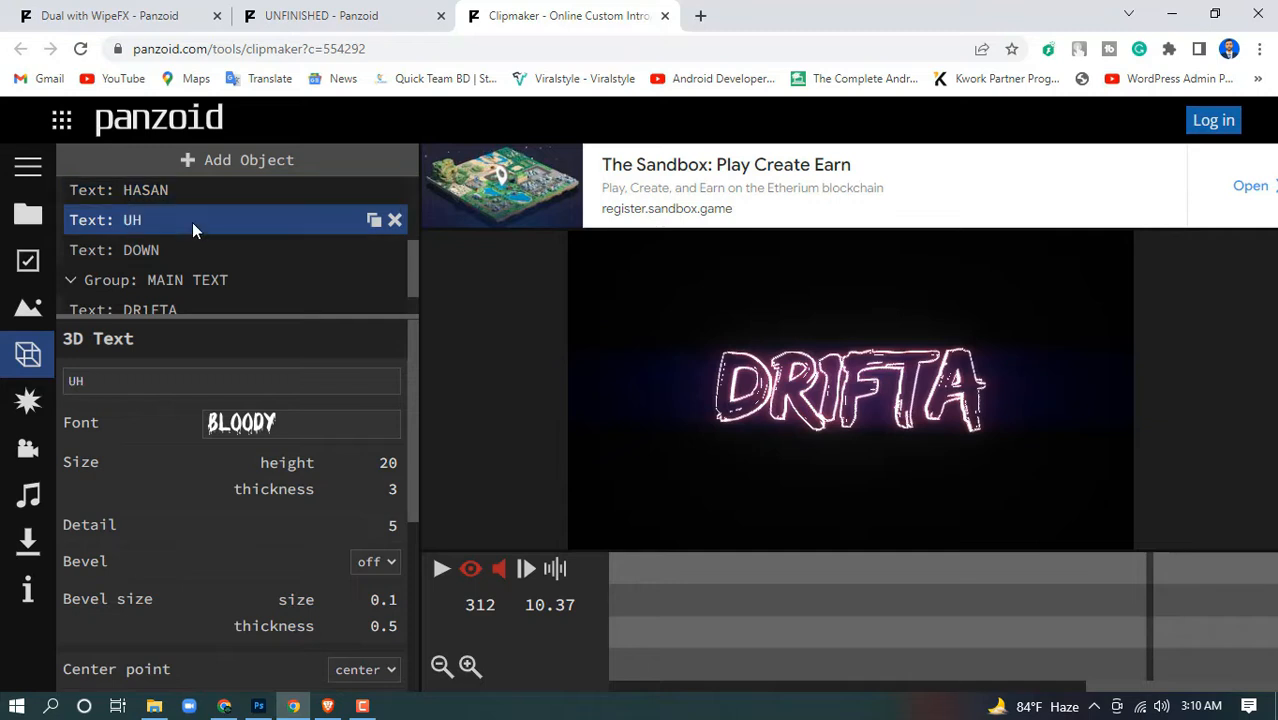
double_click(117, 376)
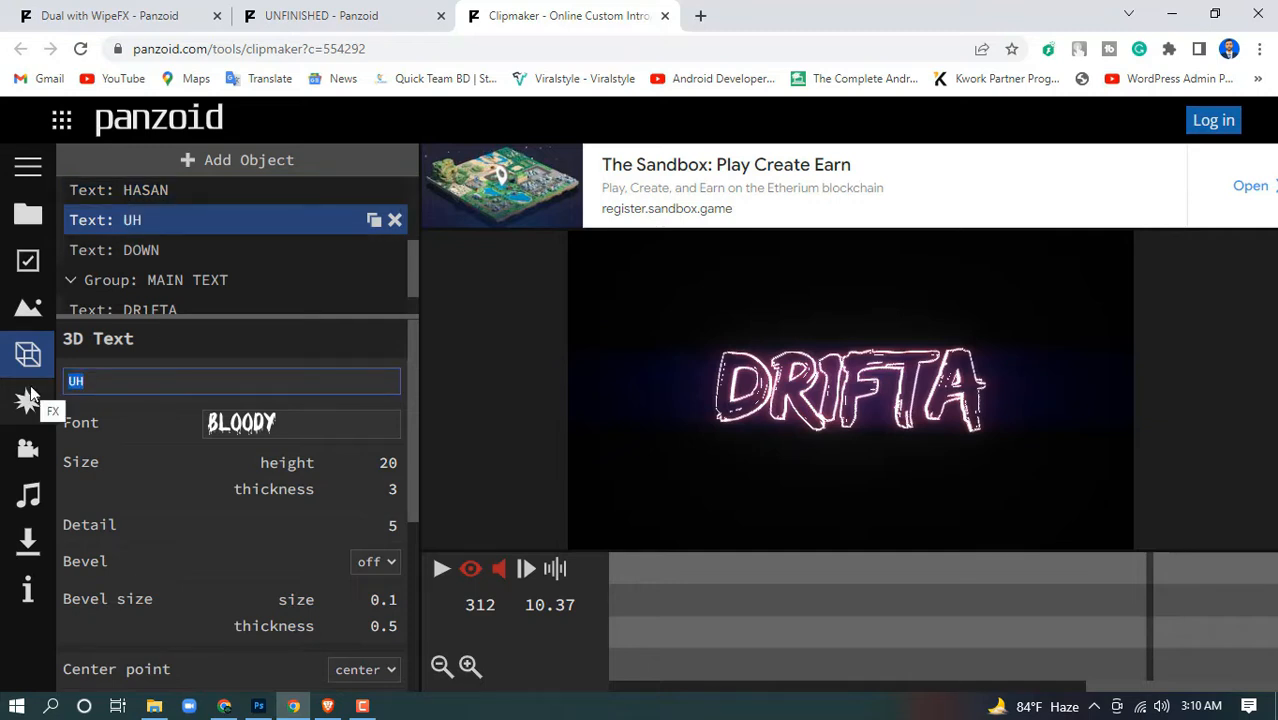
type("HASAN")
key("Return")
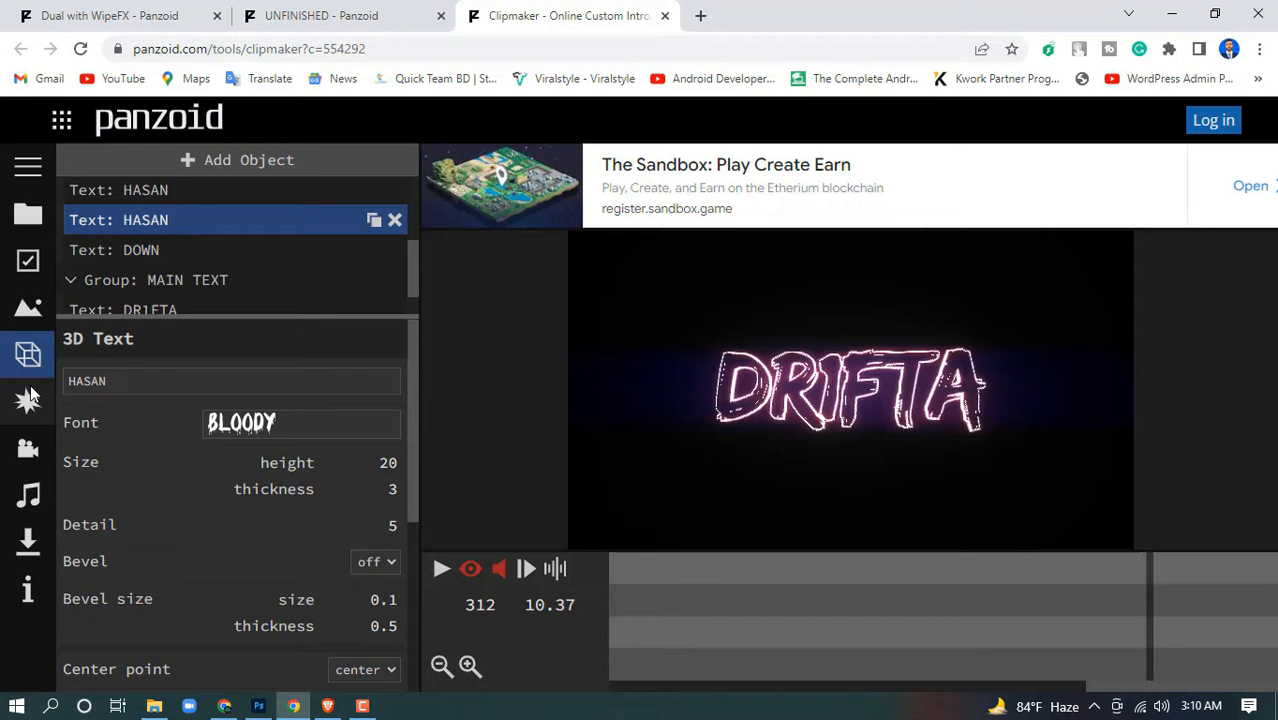
Step: Change the first DR1FTA text object in the MAIN TEXT group to ADOBE followed by the creator's name in capitals
scroll(120, 281, "down", 2)
left_click(181, 268)
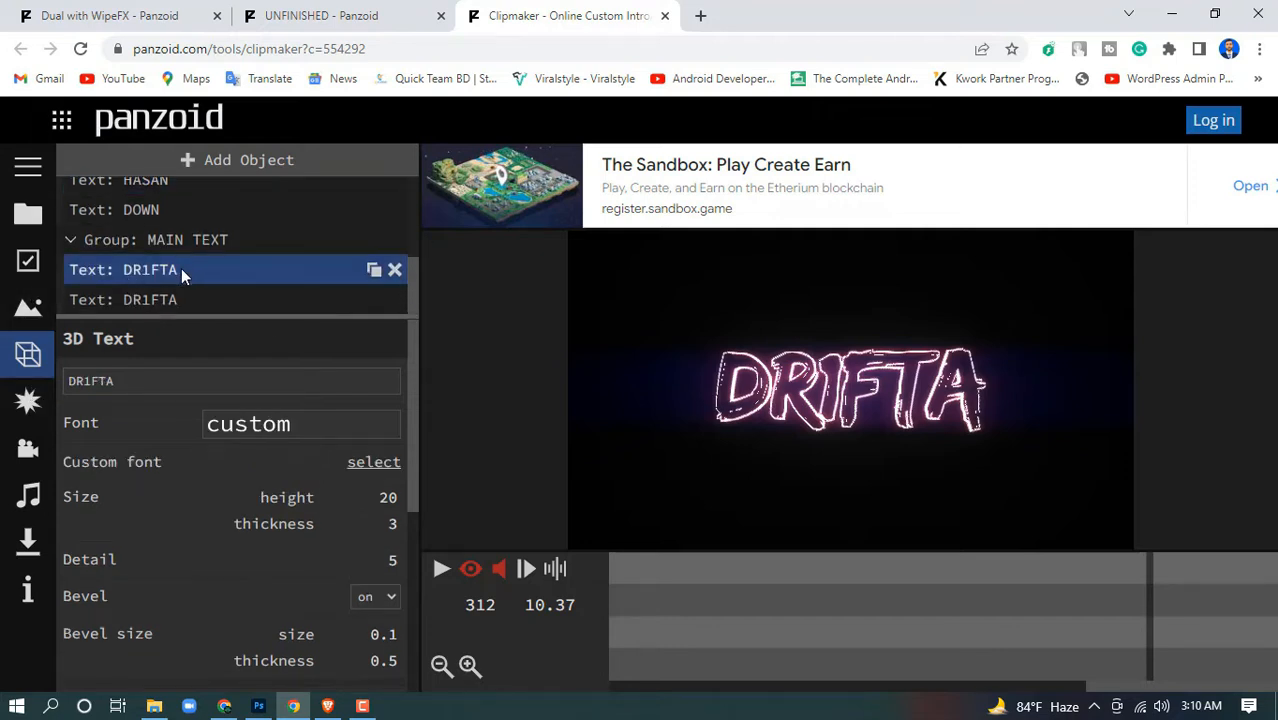
double_click(124, 385)
type("ADOBE")
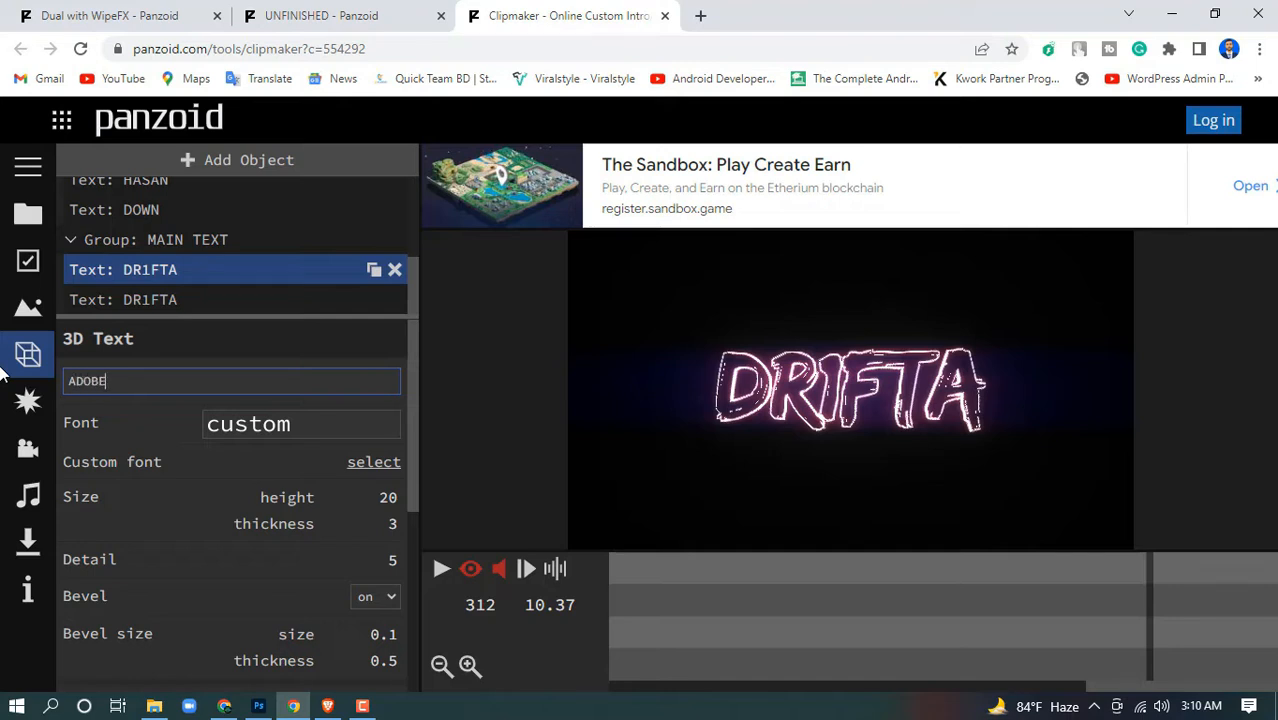
type(" HASAN")
key("Return")
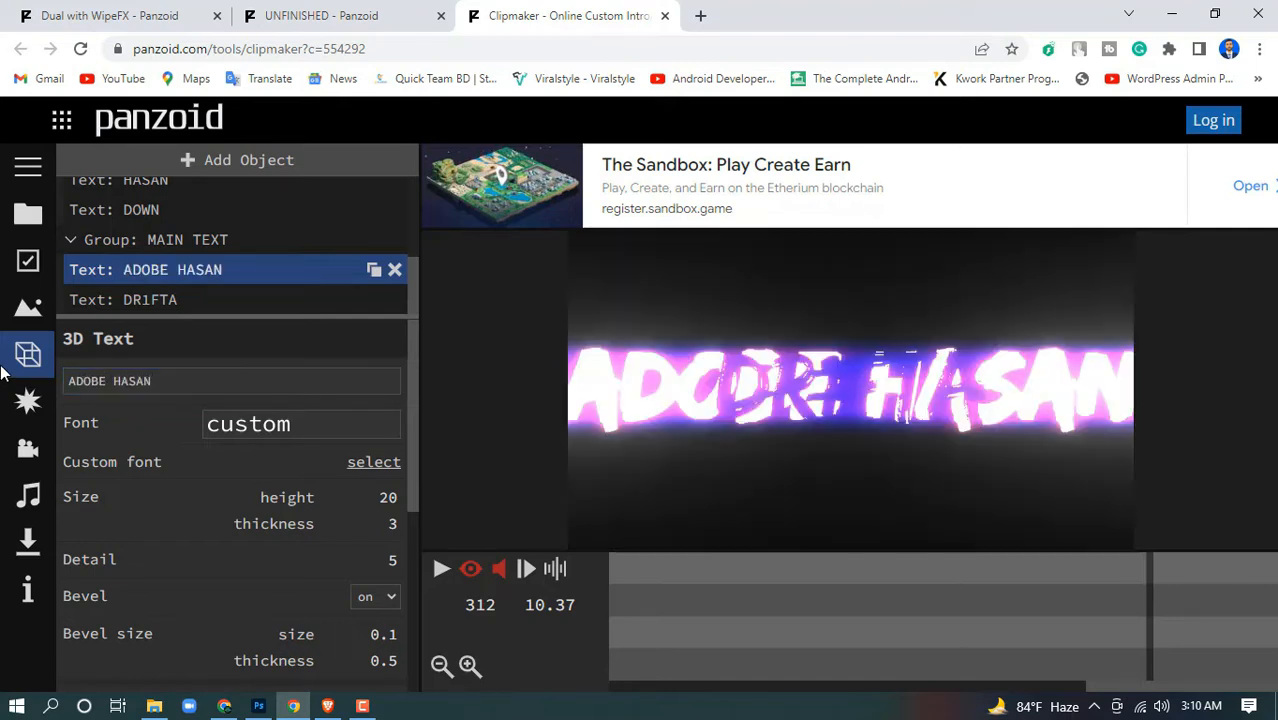
Step: Change the second DR1FTA text object in the MAIN TEXT group to the same ADOBE title with the creator's name
left_click(190, 299)
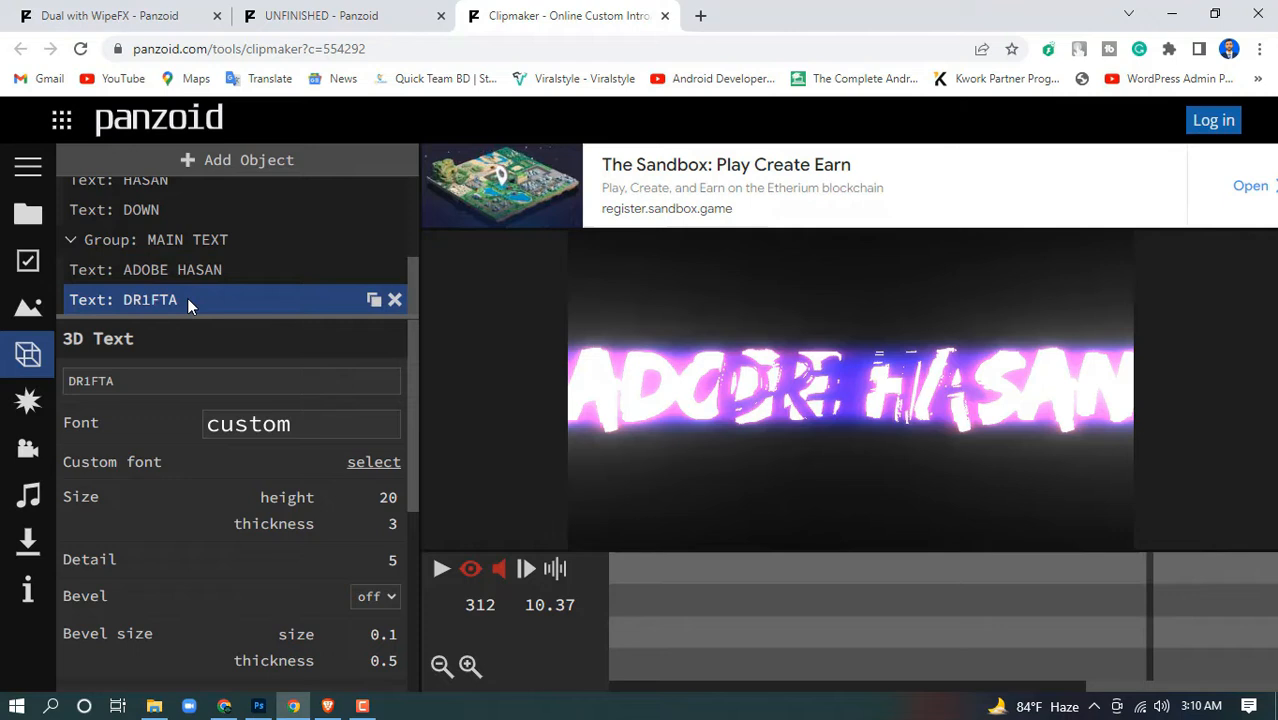
double_click(129, 378)
type("ADOBE HASAN")
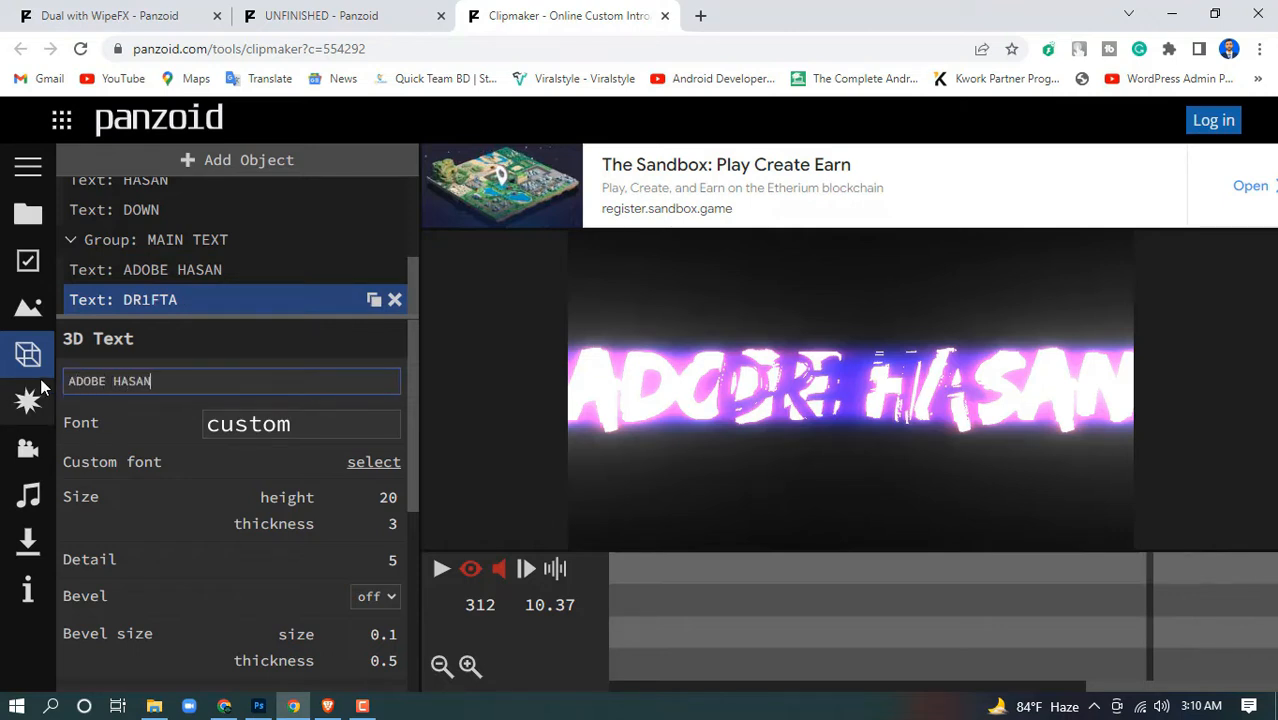
key("Return")
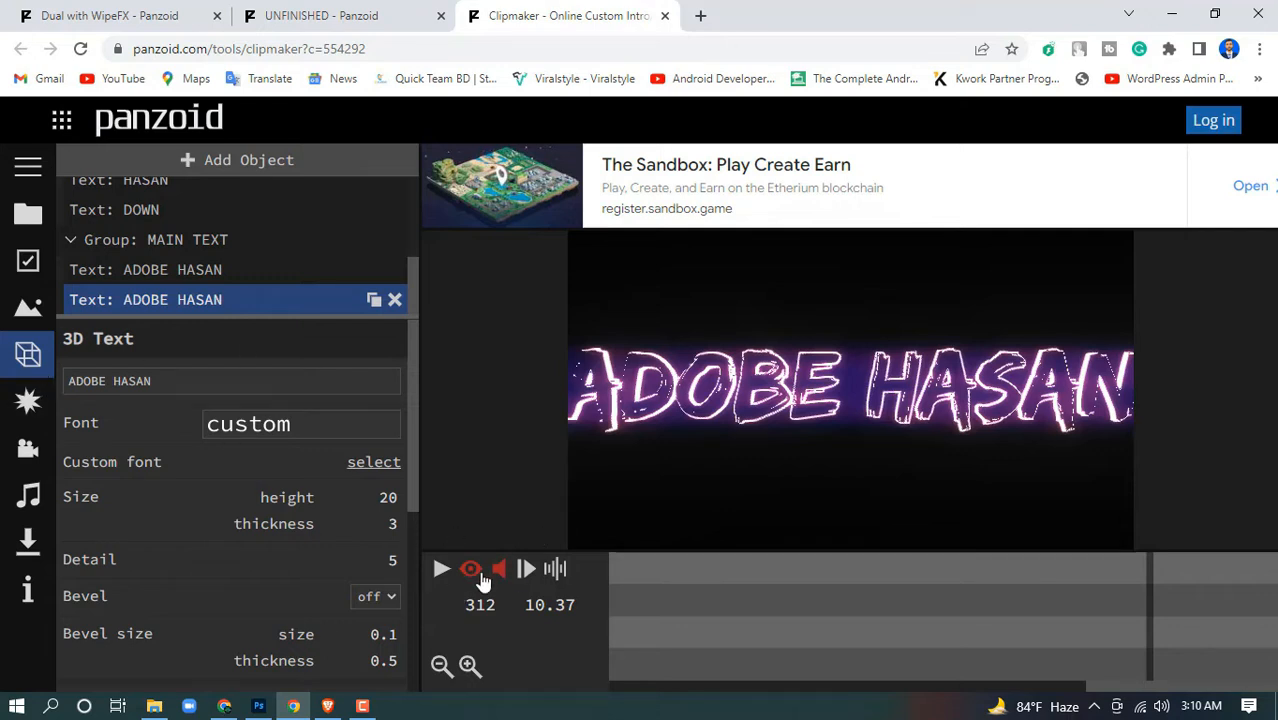
Step: Play the edited intro to preview the customized title
left_click(441, 570)
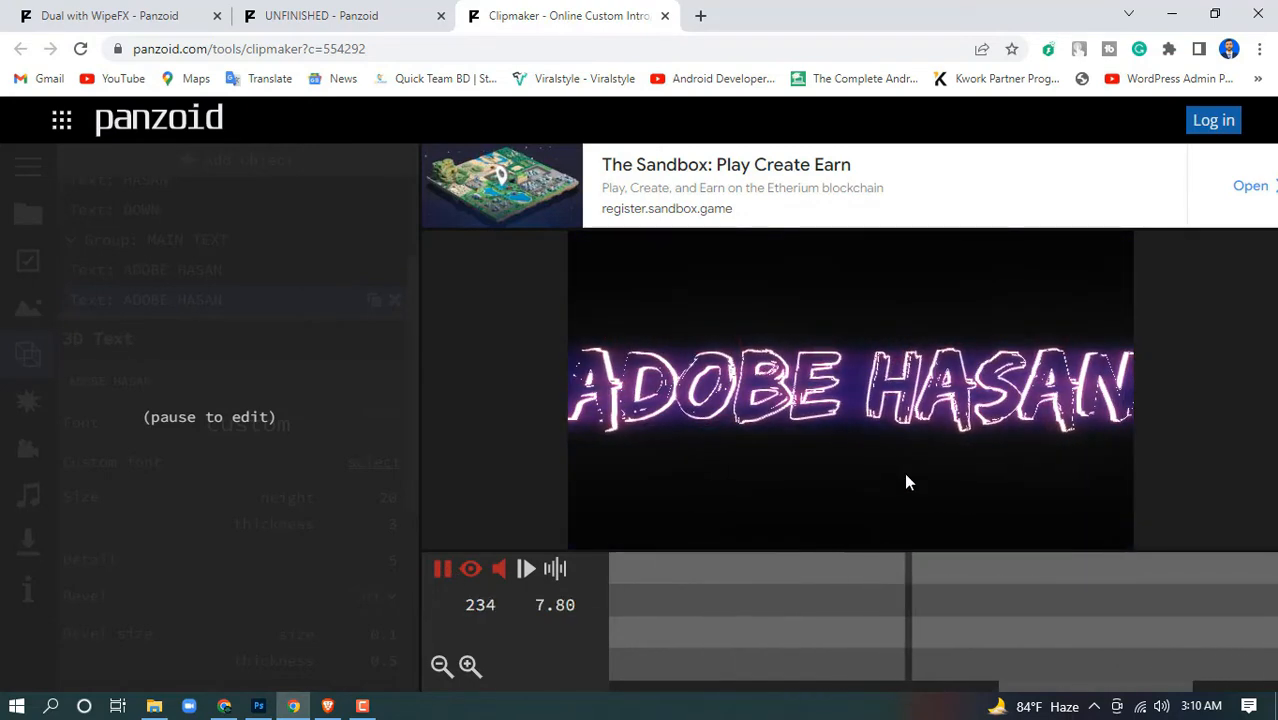
left_click(443, 568)
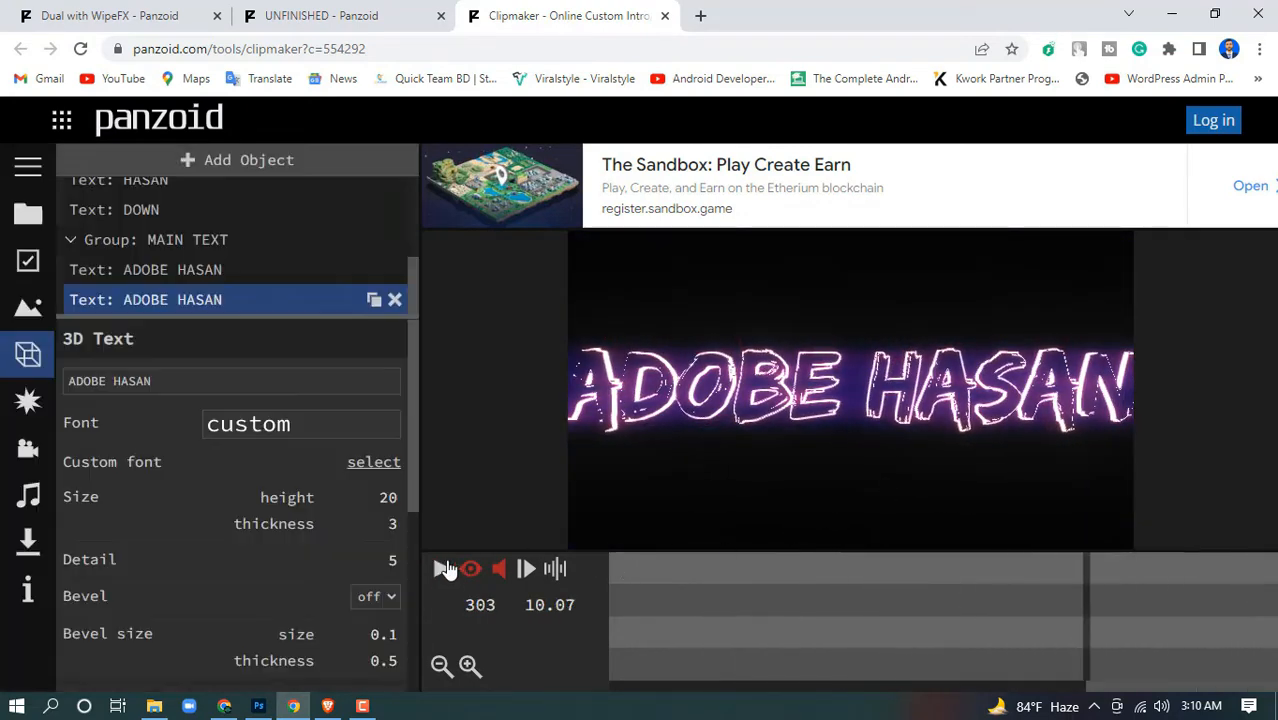
Step: Set the size height of the second text object in the MAIN TEXT group to 18
left_click(164, 375)
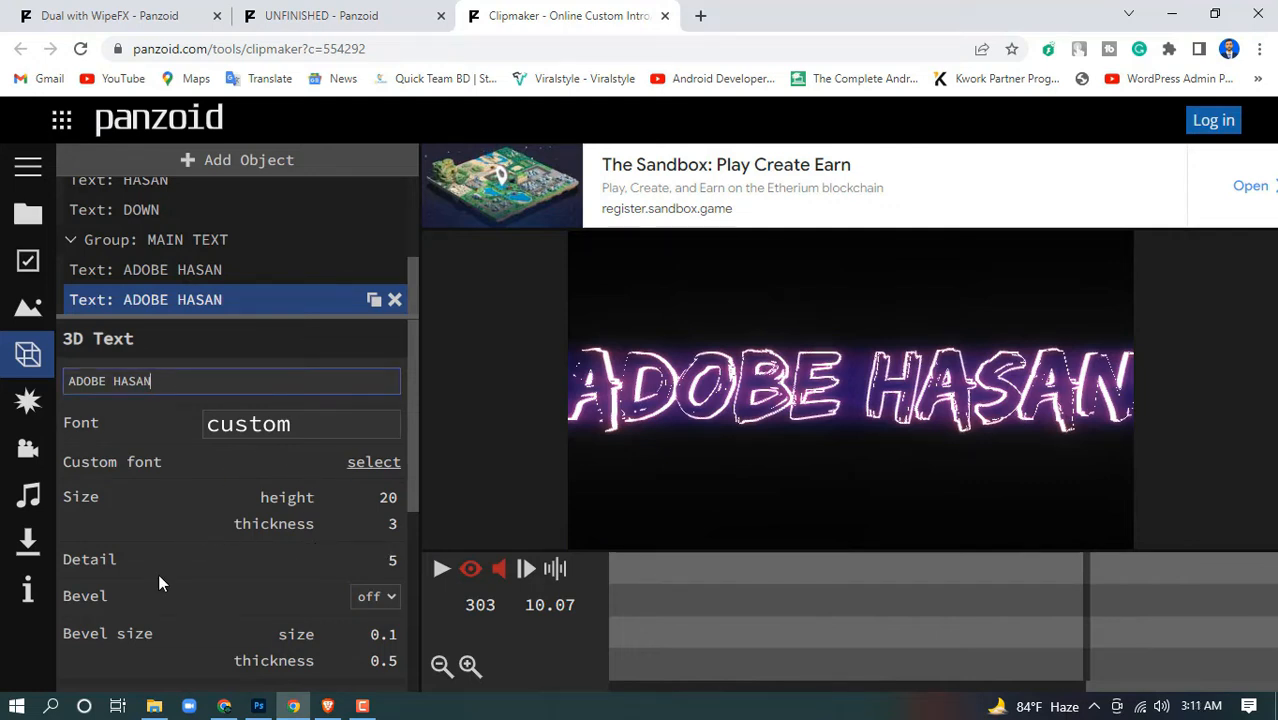
scroll(232, 569, "down", 1)
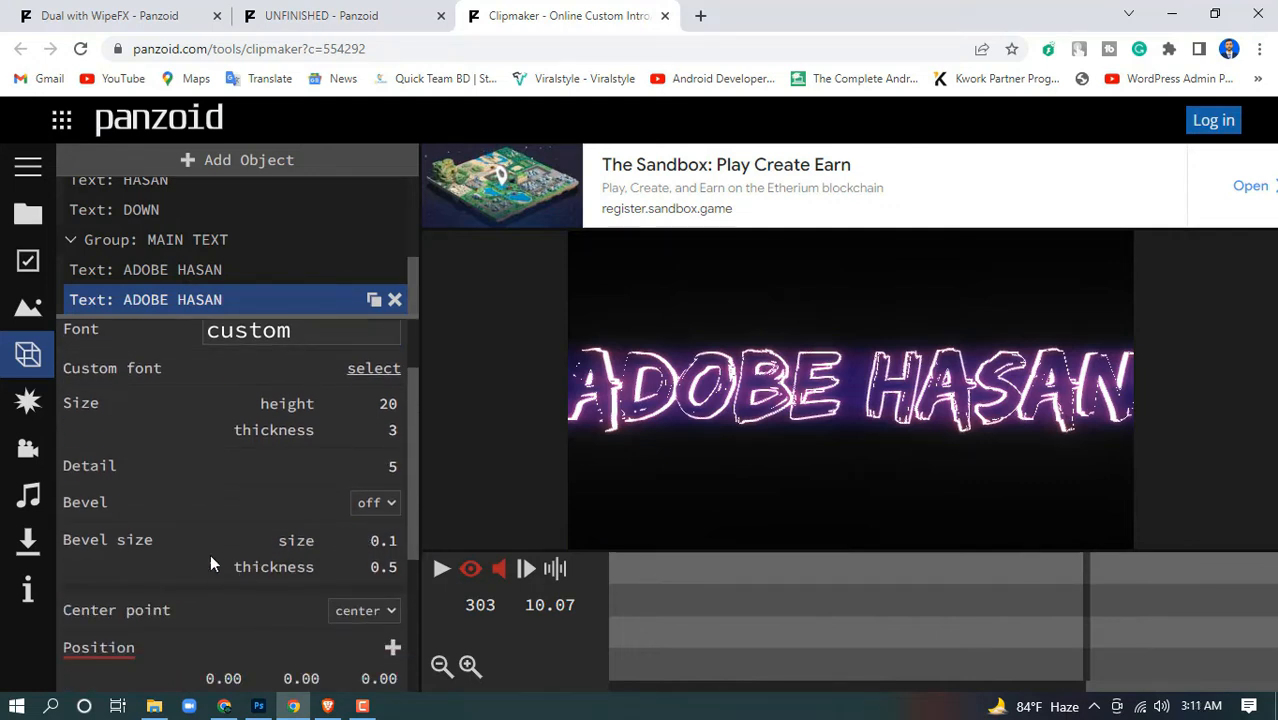
scroll(363, 567, "down", 2)
scroll(326, 548, "up", 3)
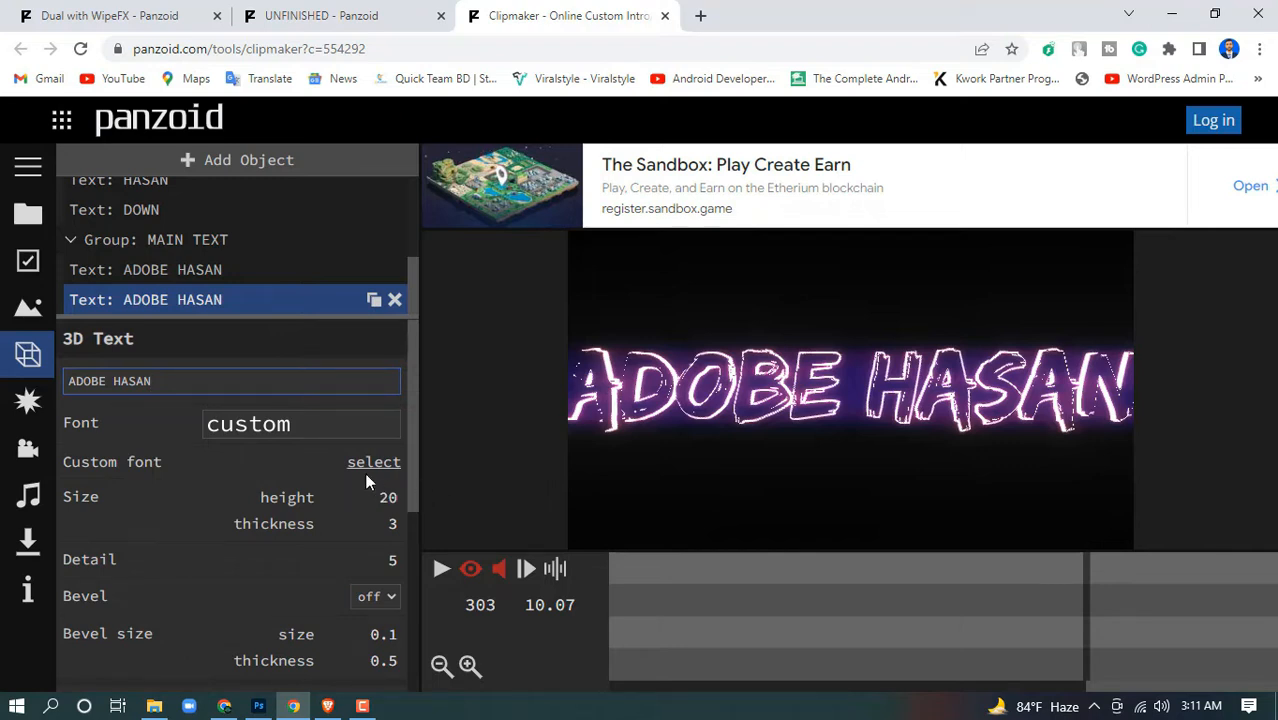
left_click(388, 497)
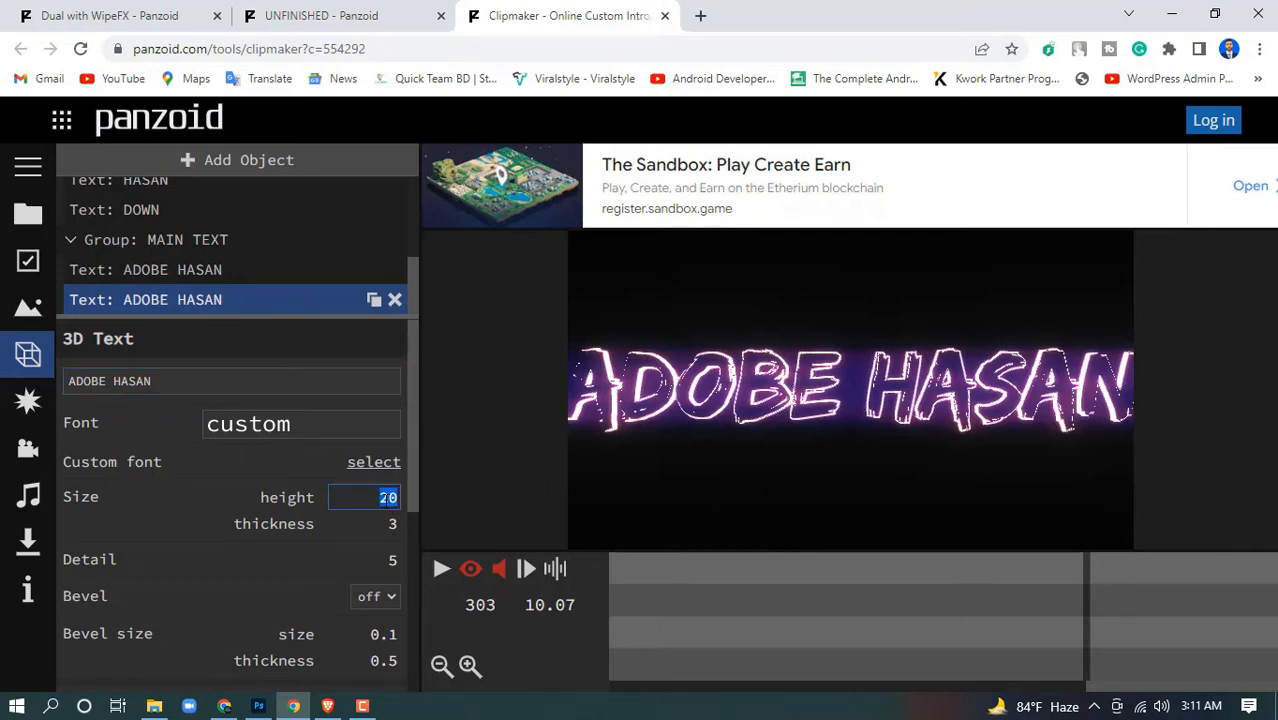
type("18")
key("Return")
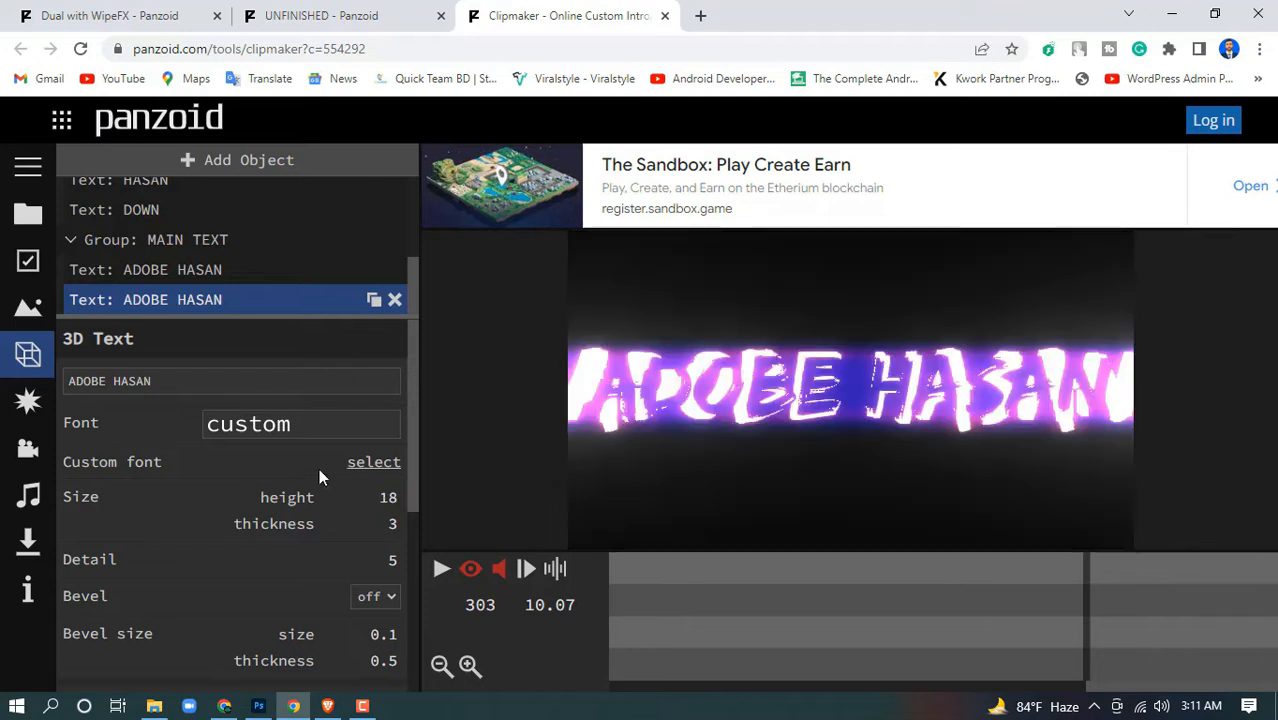
Step: Set the size height of the first text object in the MAIN TEXT group to 18
left_click(222, 279)
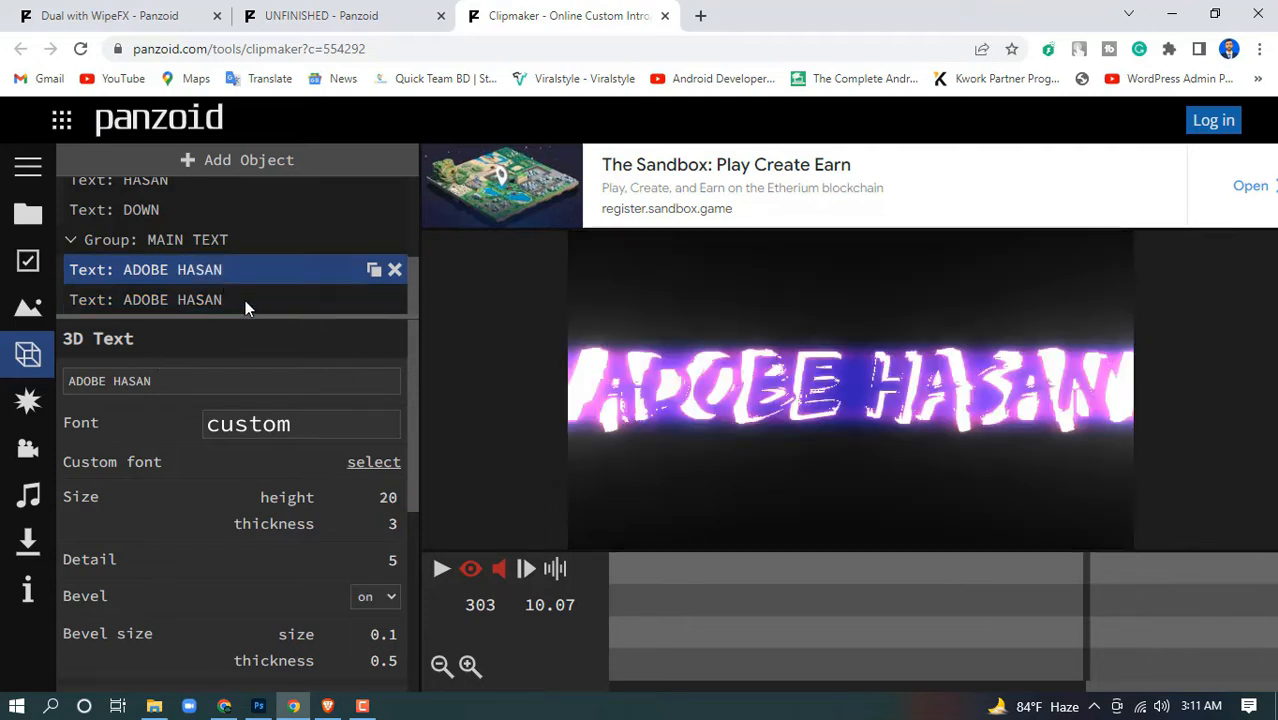
left_click(386, 497)
key("Return")
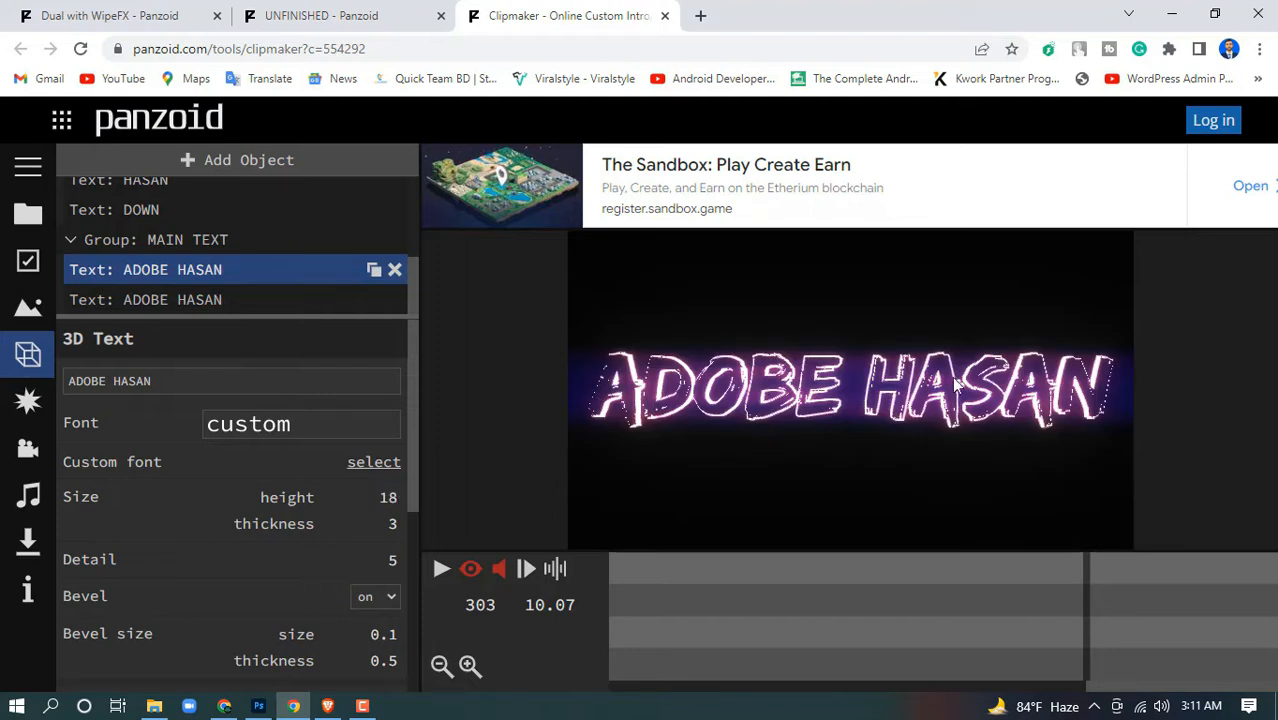
Step: Change the wording of the DOWN text object to TO
scroll(217, 269, "up", 1)
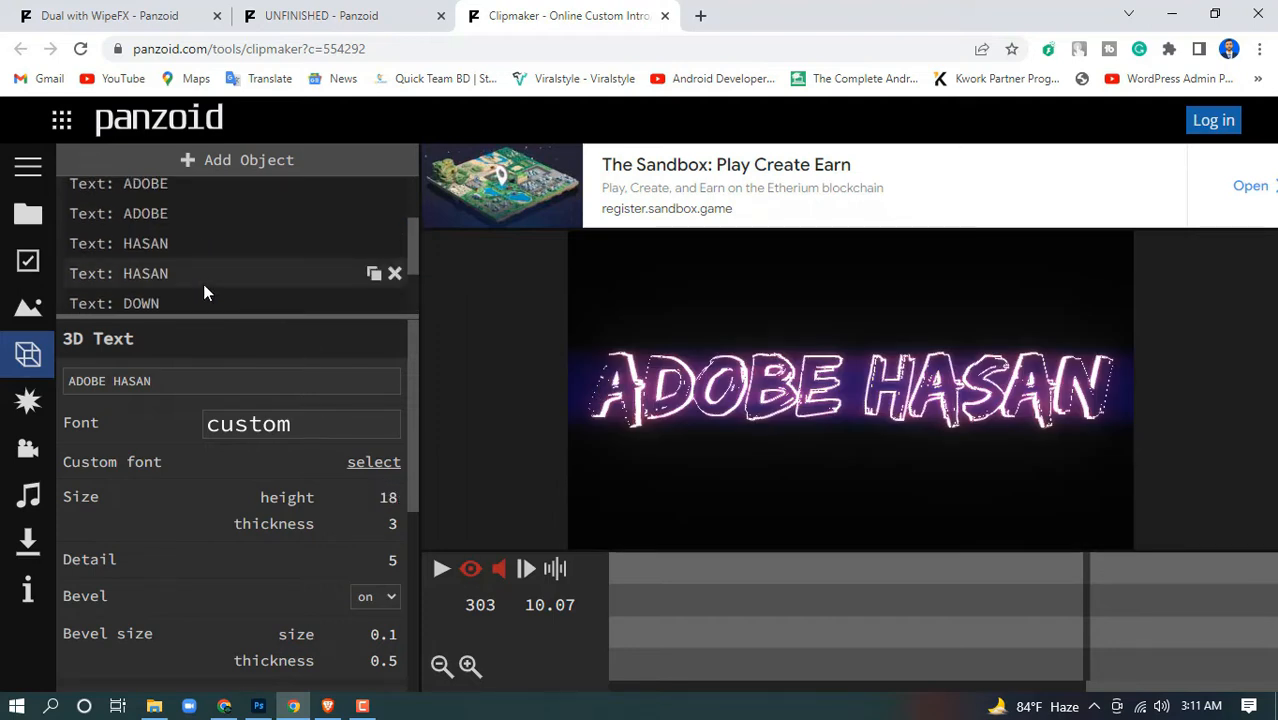
scroll(203, 284, "down", 1)
left_click(163, 204)
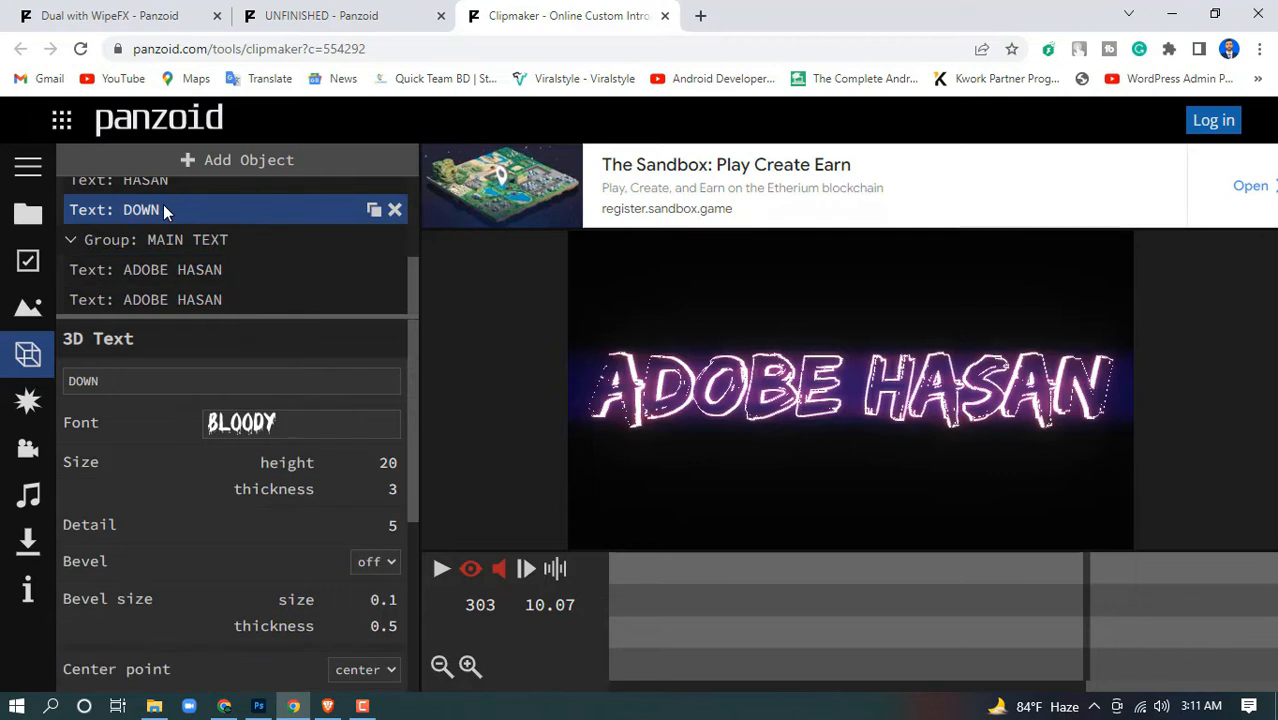
double_click(103, 378)
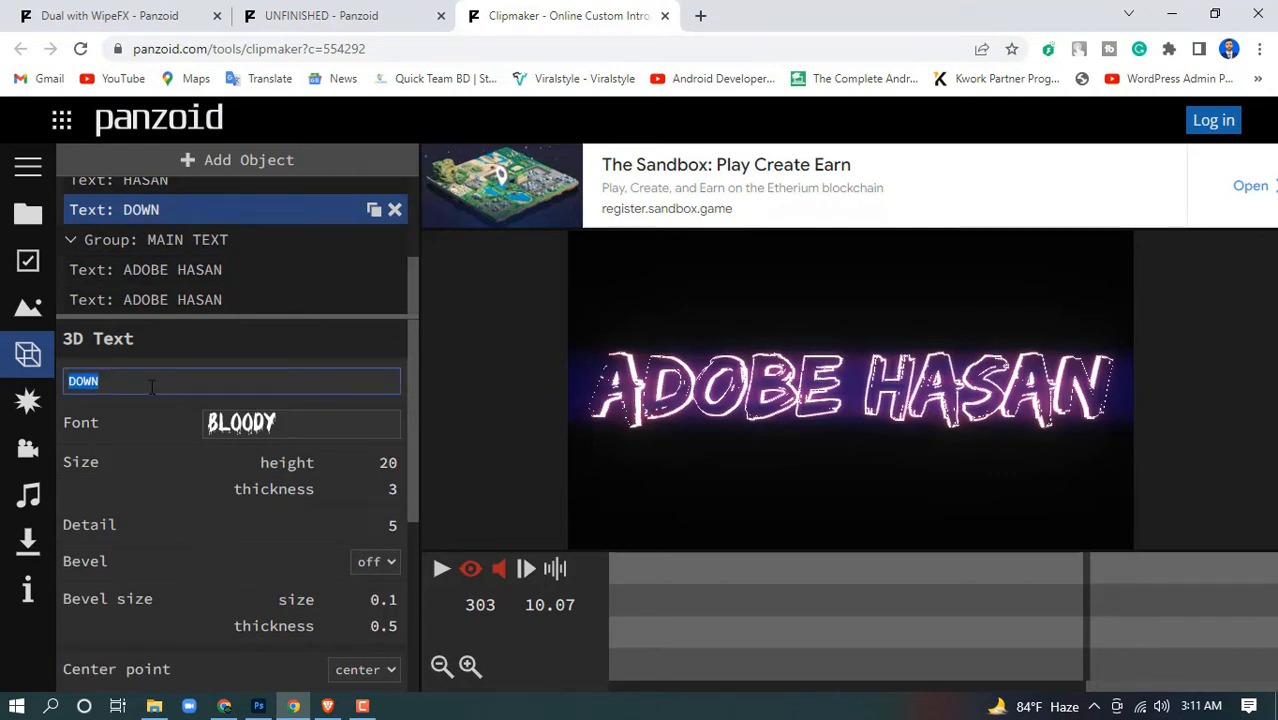
type("TO")
key("Return")
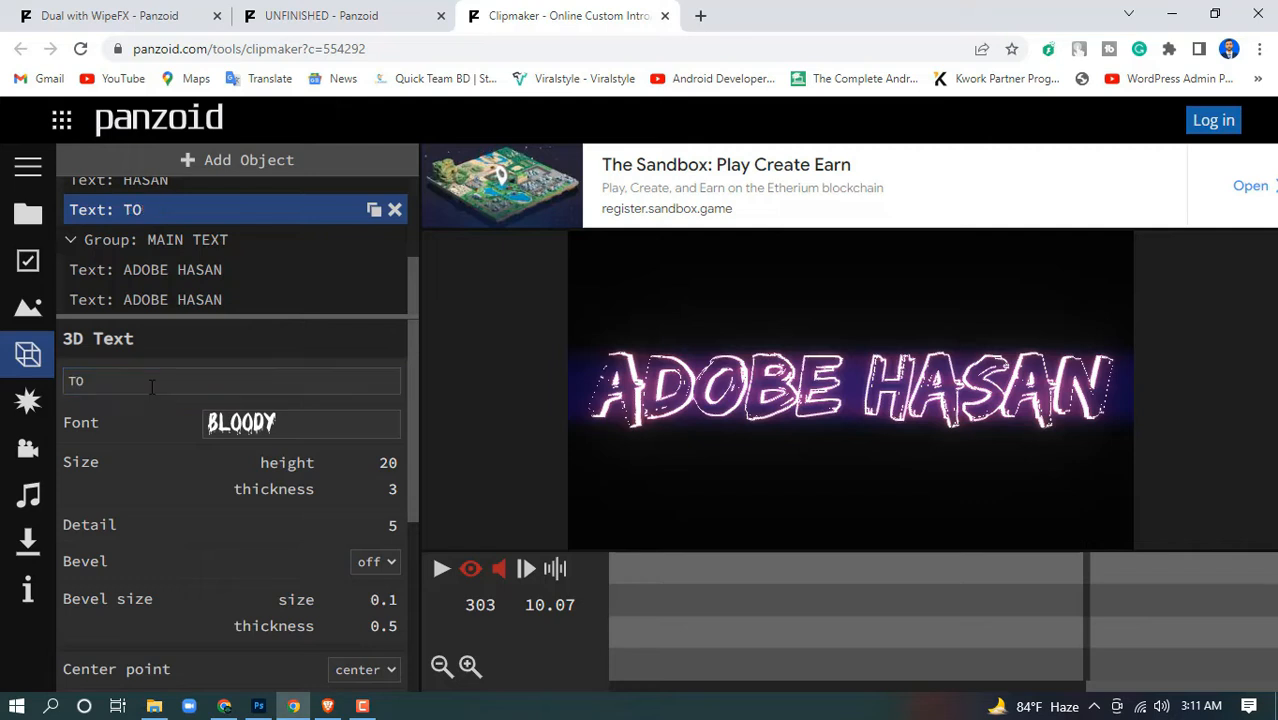
Step: Set the size height of the first ADOBE text object in the SUB TEXT group to 15
scroll(180, 260, "up", 5)
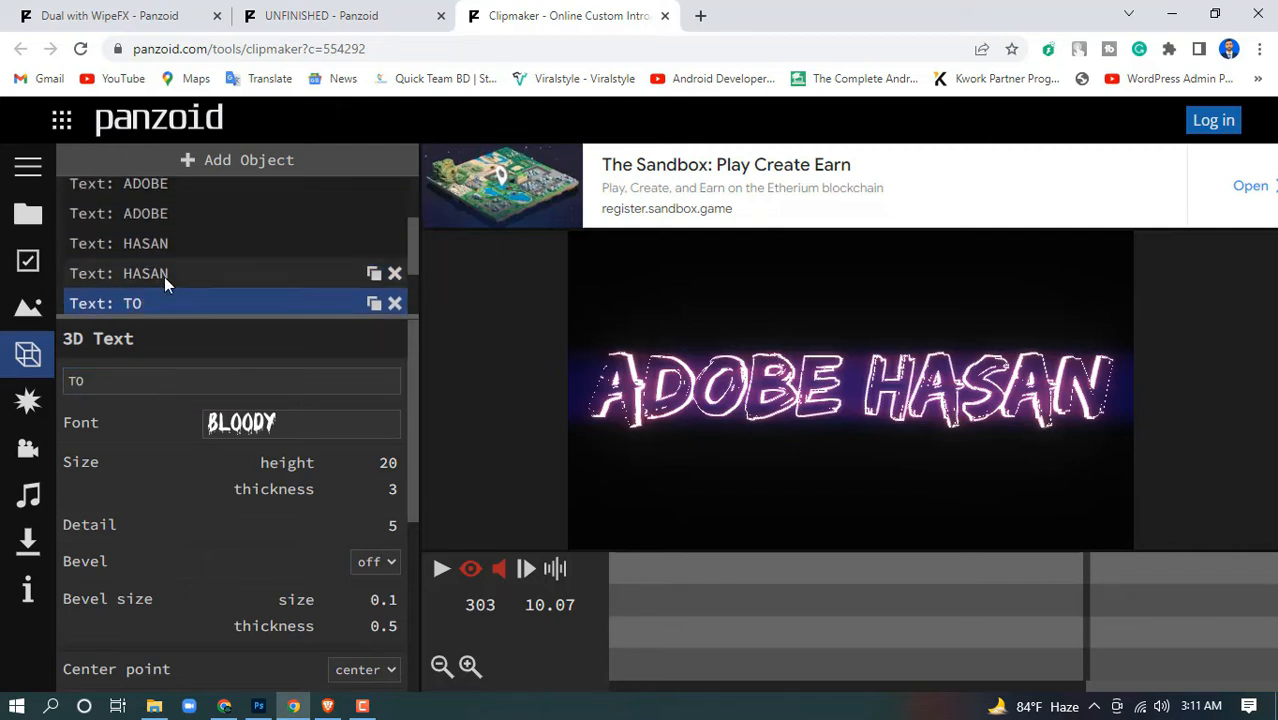
scroll(163, 249, "down", 3)
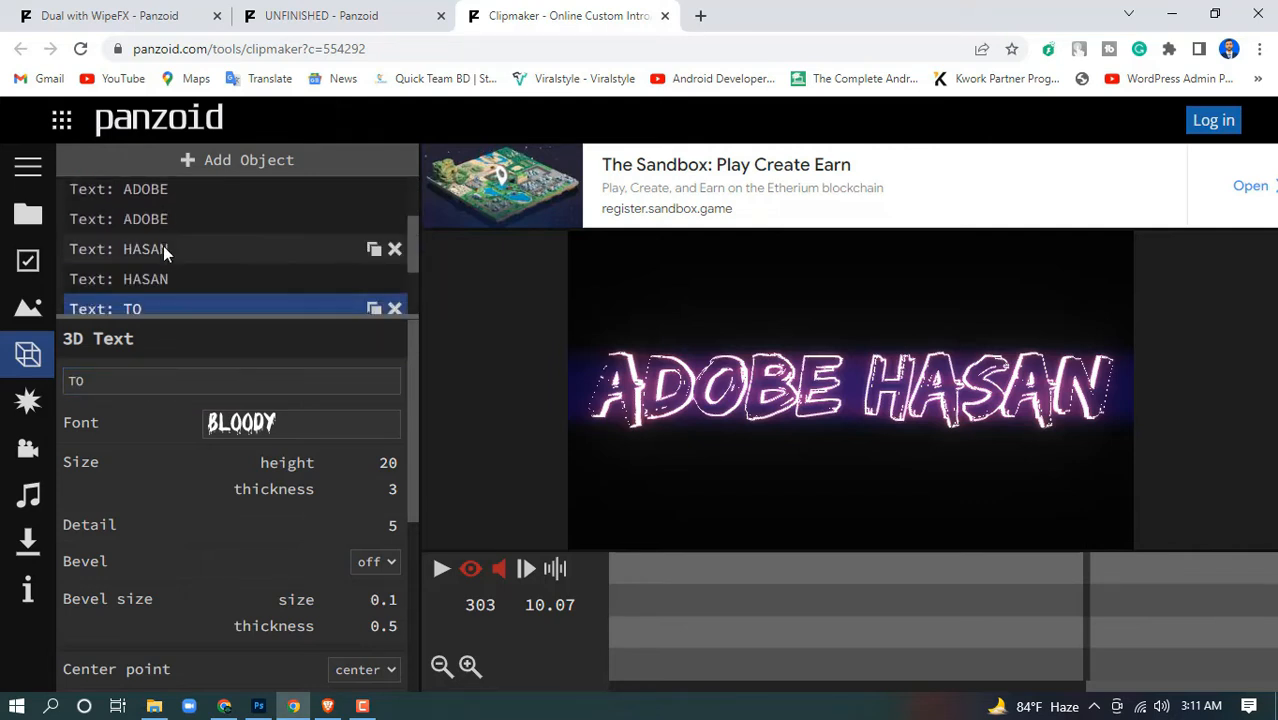
scroll(163, 249, "up", 3)
left_click(151, 249)
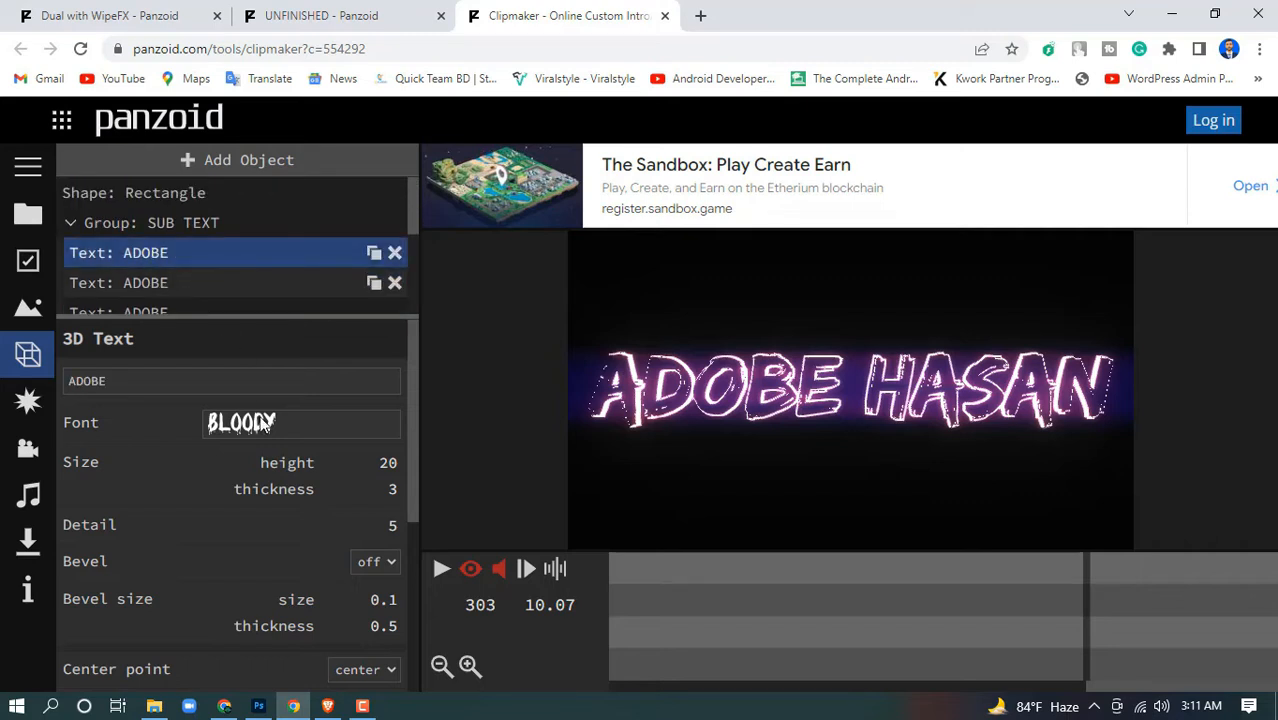
left_click(388, 462)
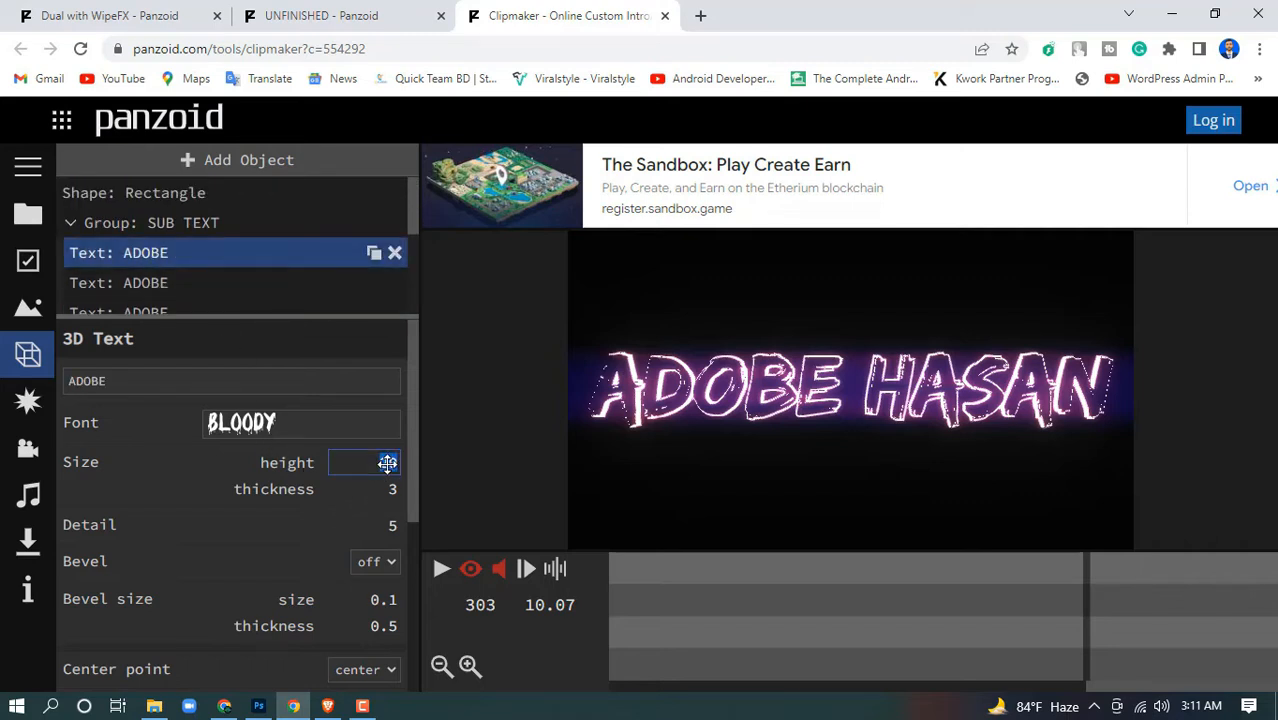
type("15")
key("Return")
Step: Set the size height of the second ADOBE text object in the SUB TEXT group to 15
left_click(262, 282)
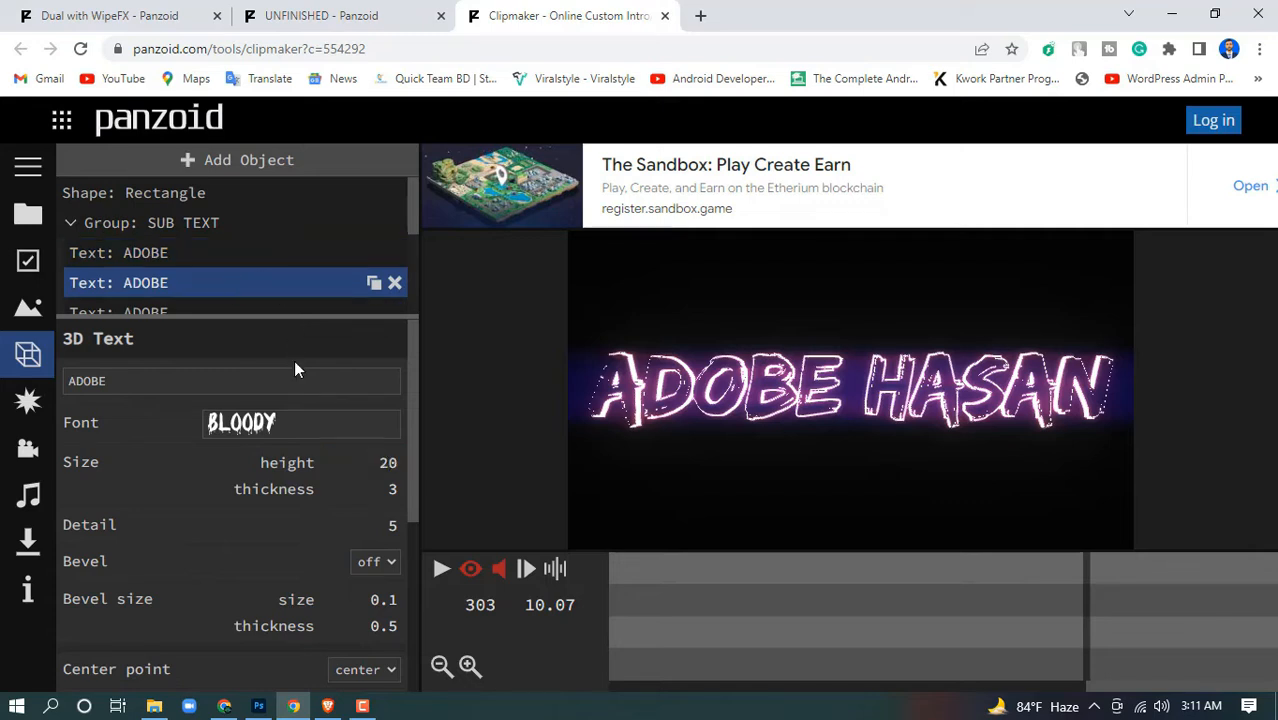
left_click(225, 256)
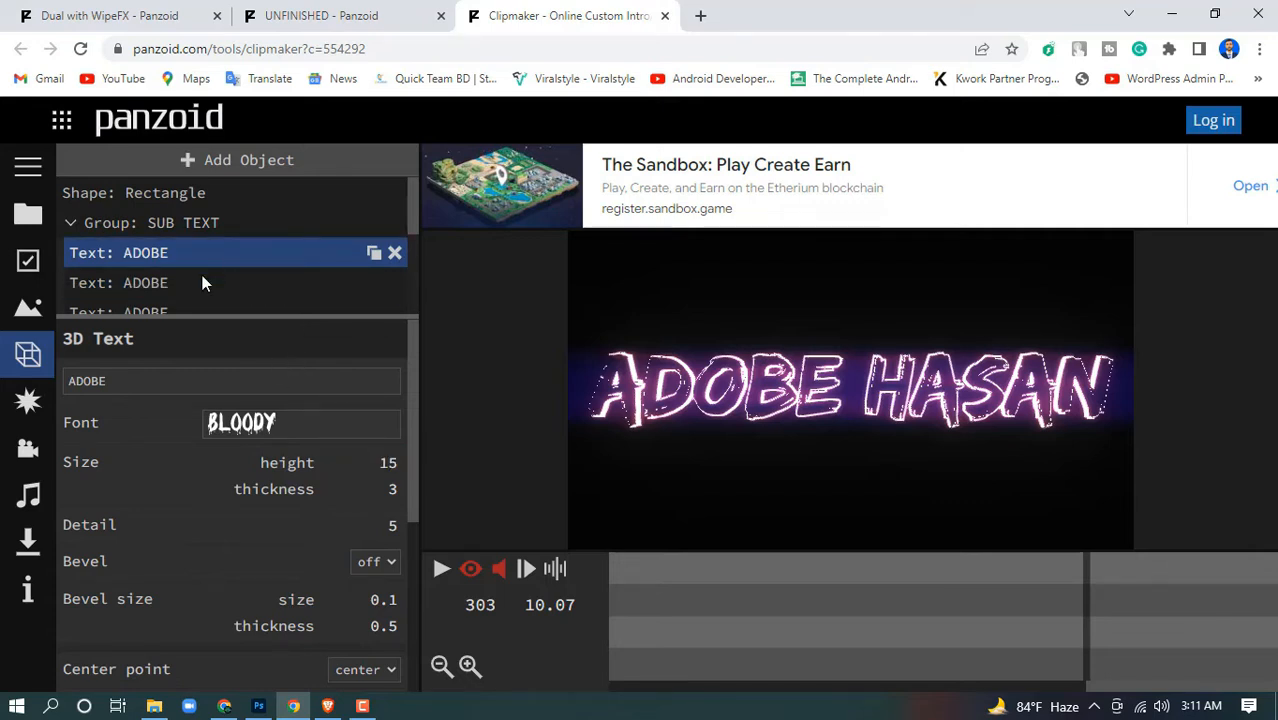
left_click(201, 277)
left_click(396, 462)
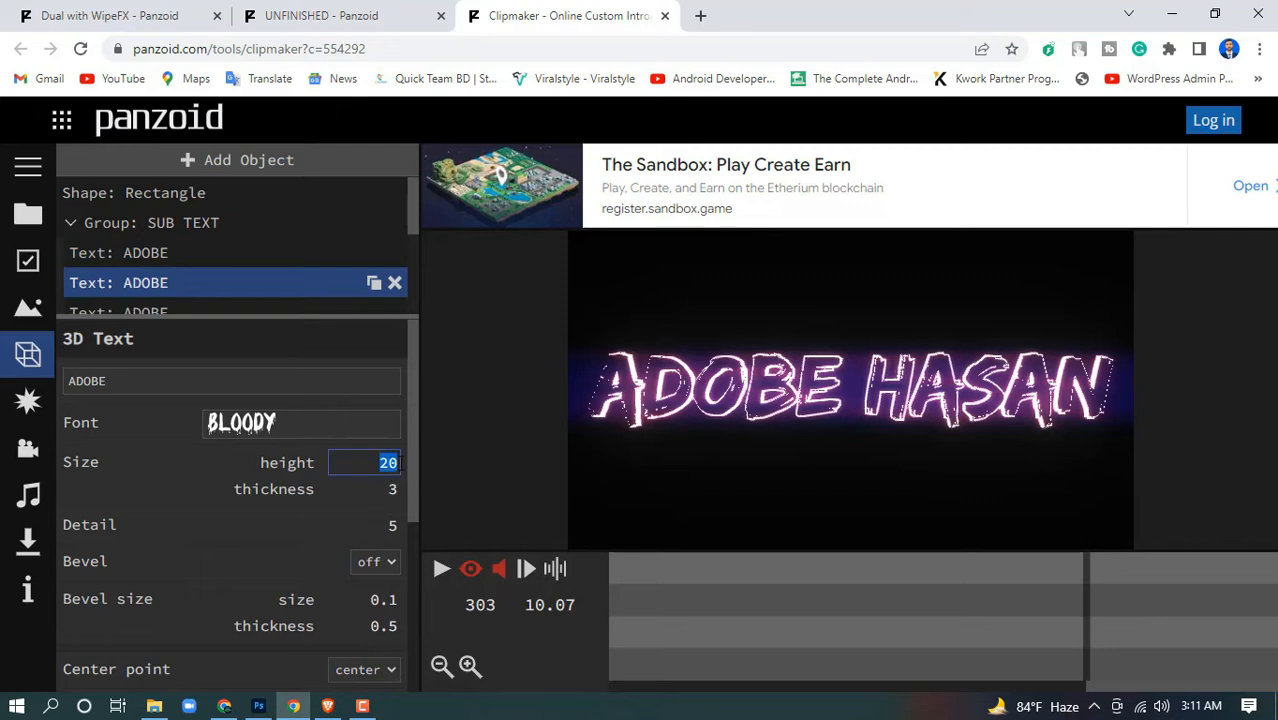
type("15")
Step: Set the size height of the third ADOBE text object in the SUB TEXT group to 15
scroll(163, 282, "down", 1)
left_click(212, 221)
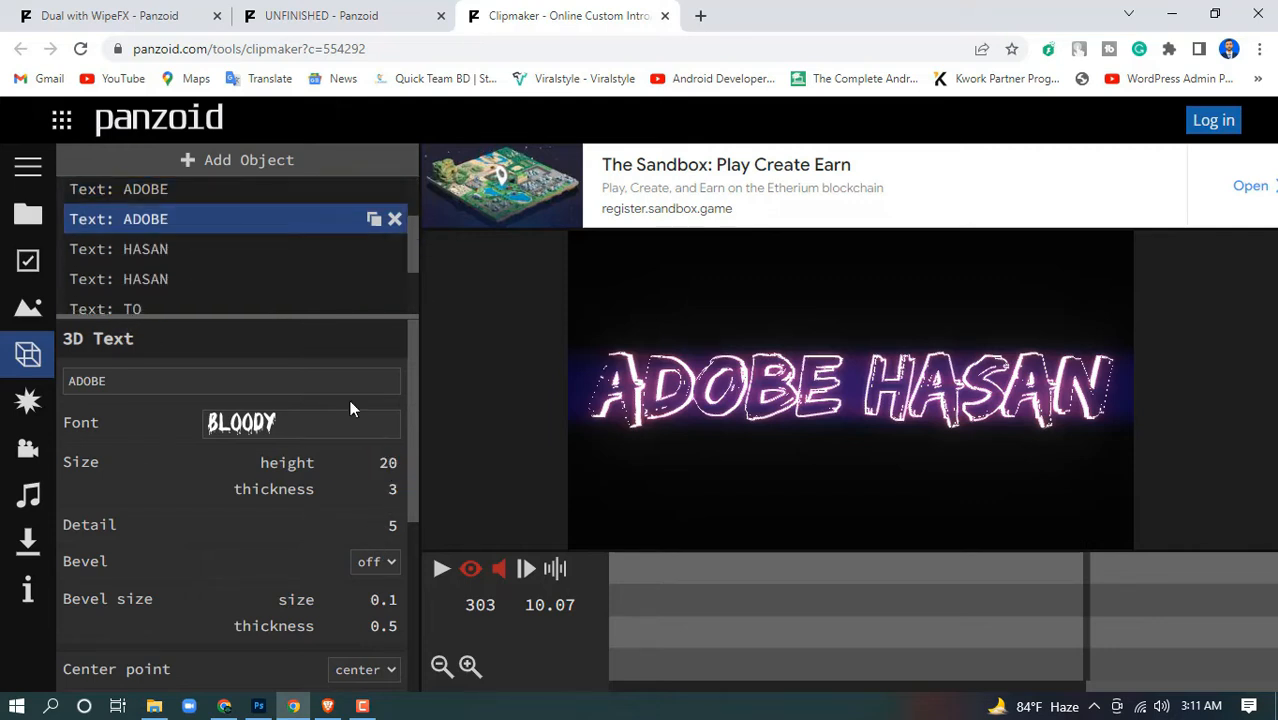
left_click(388, 463)
type("15")
key("Return")
Step: Set the size height of the first SUB TEXT object carrying the creator's name to 15
left_click(208, 253)
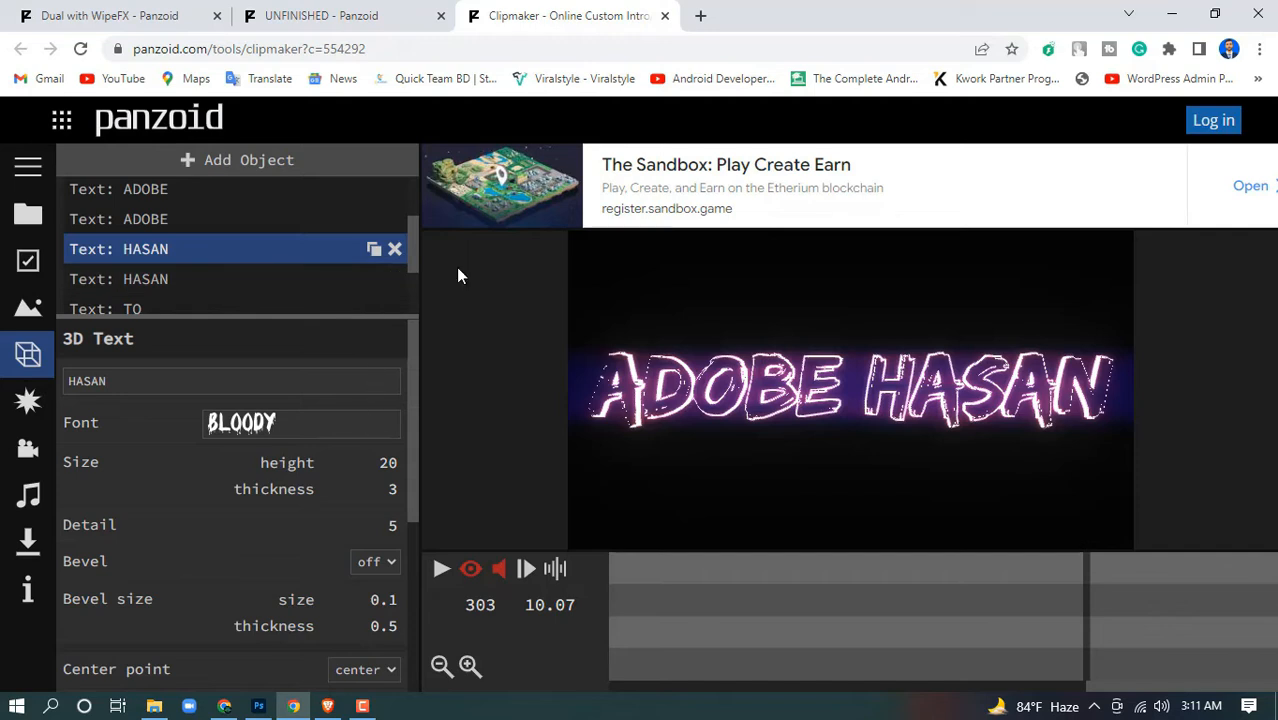
left_click(389, 464)
type("15")
key("Return")
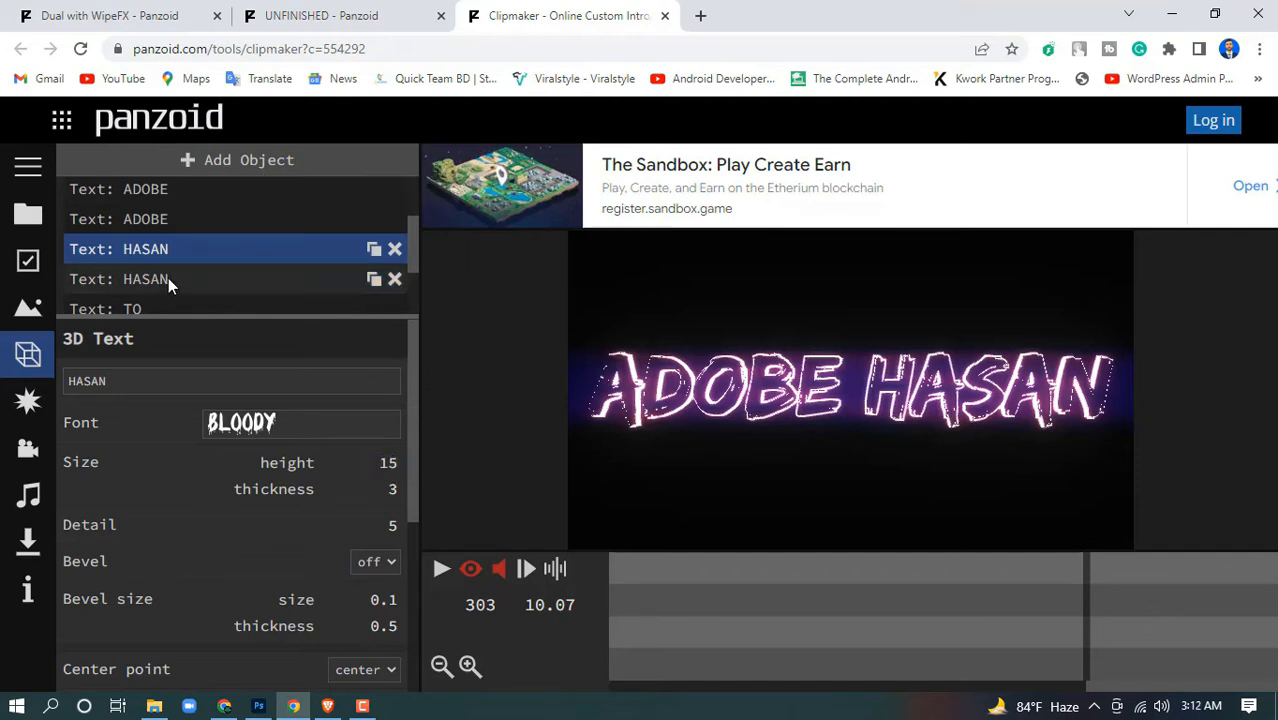
Step: Set the size height of the second SUB TEXT object carrying the creator's name to 15
left_click(241, 281)
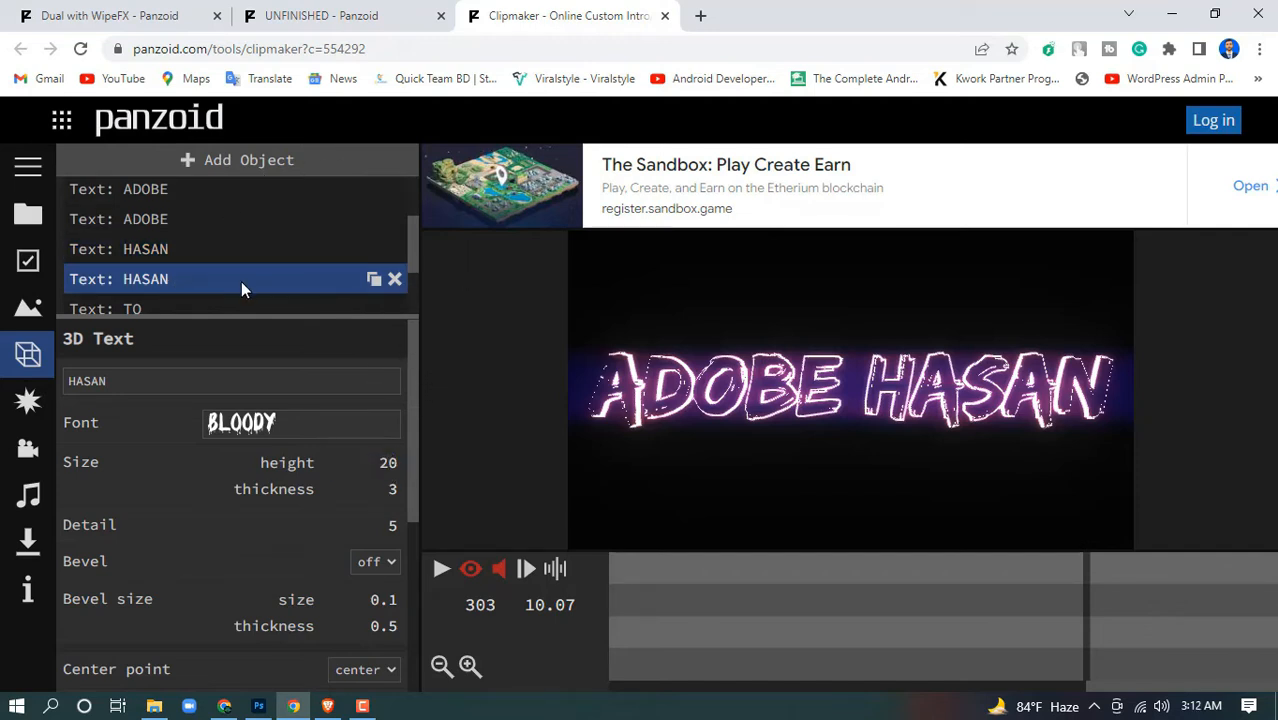
left_click(388, 462)
type("15")
key("Return")
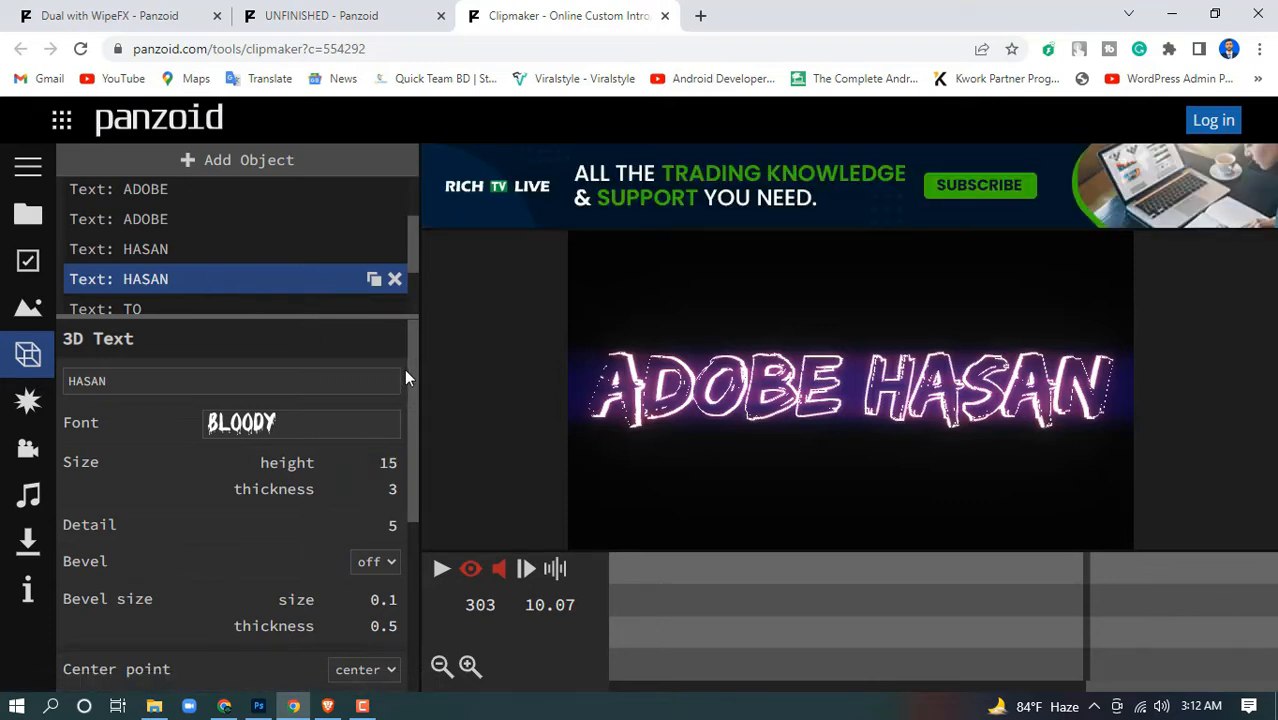
Step: Play the intro to preview the resized texts
scroll(256, 279, "down", 1)
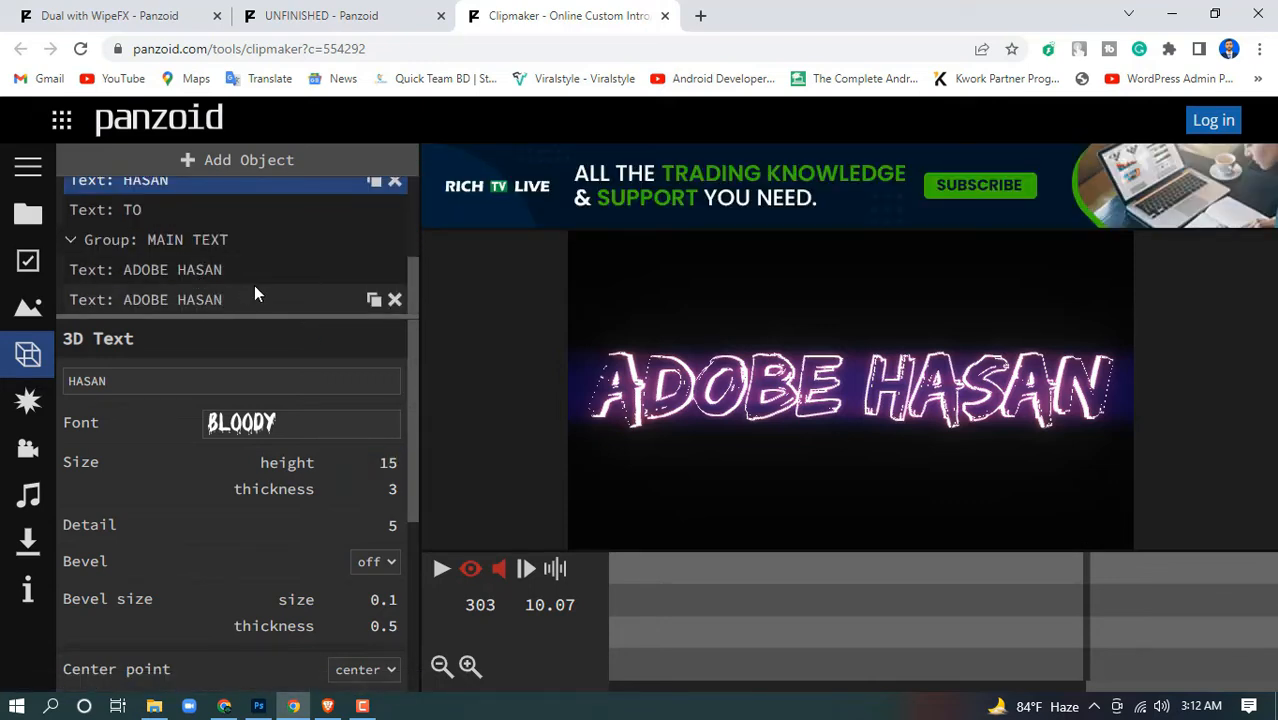
left_click(441, 569)
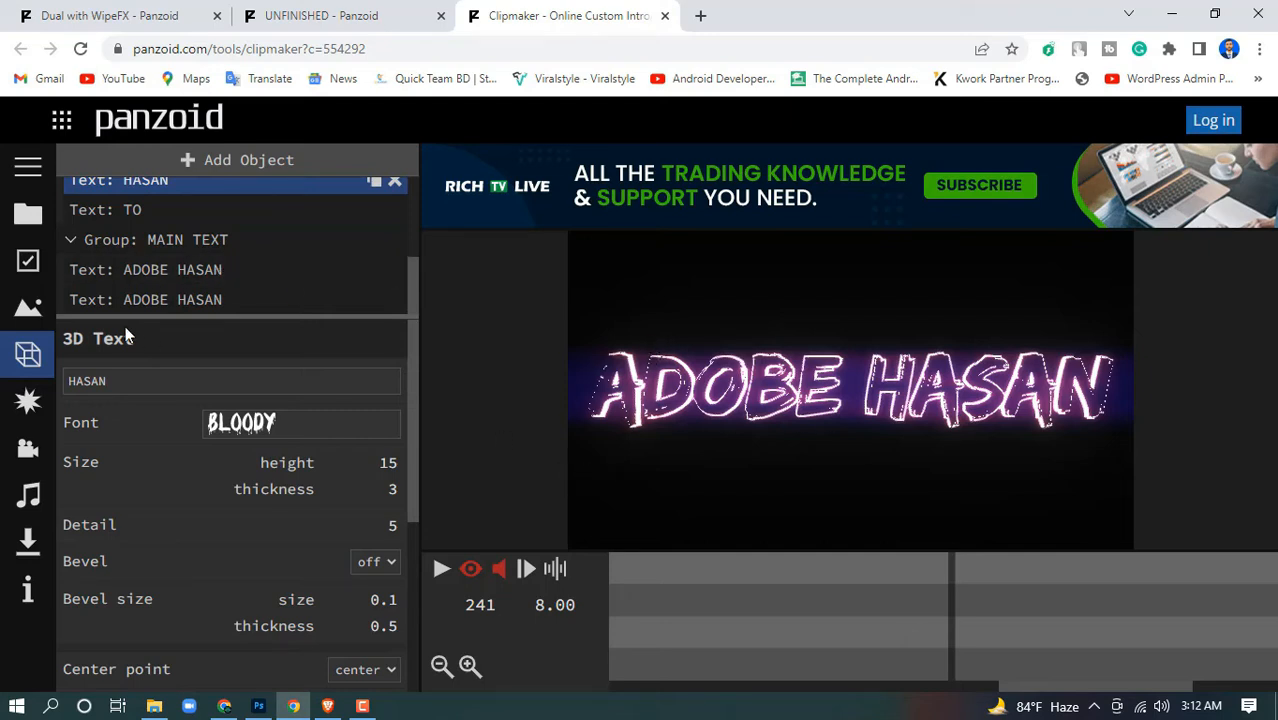
Step: Render the intro video in .mkv (vp8/opus) format using the good quality mode
left_click(28, 167)
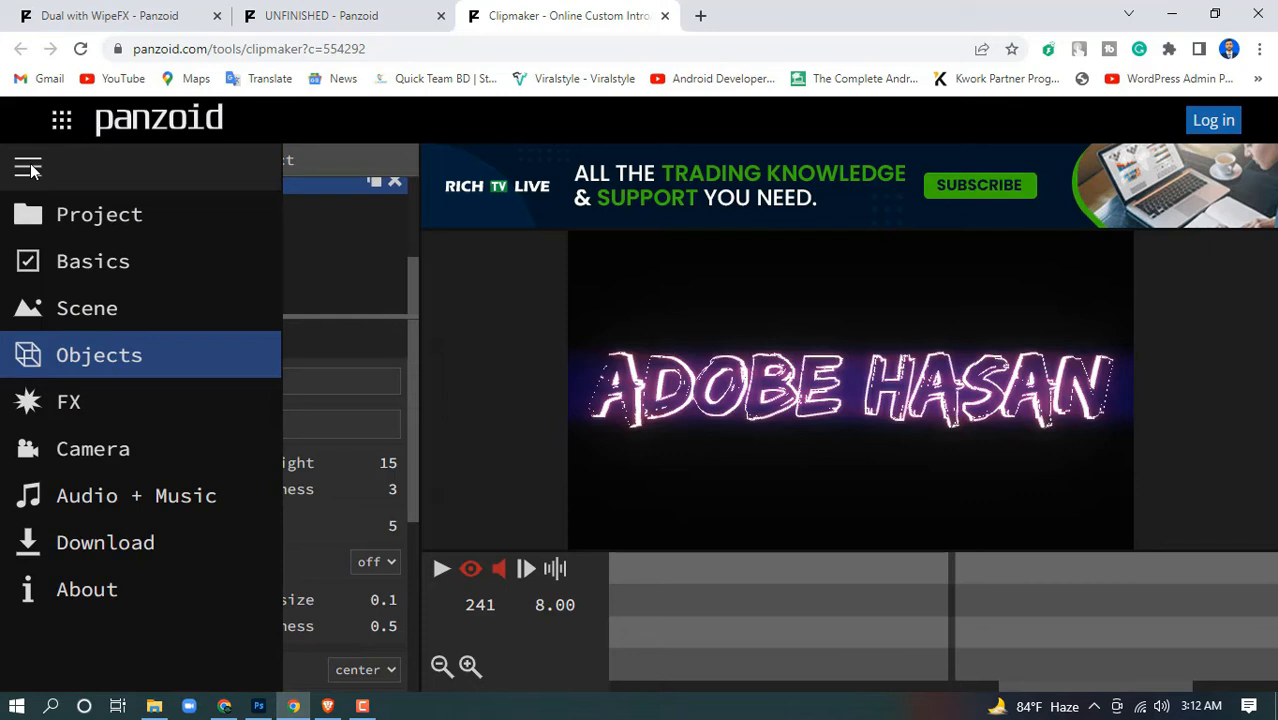
left_click(30, 170)
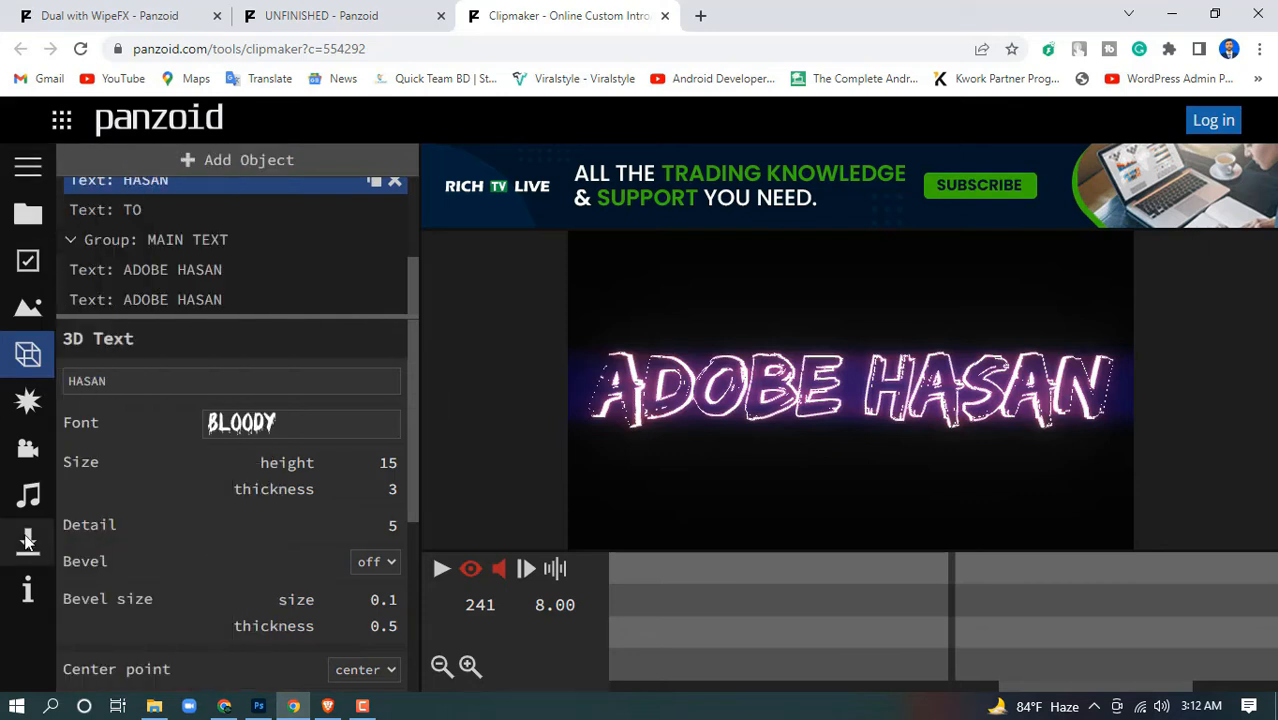
left_click(28, 541)
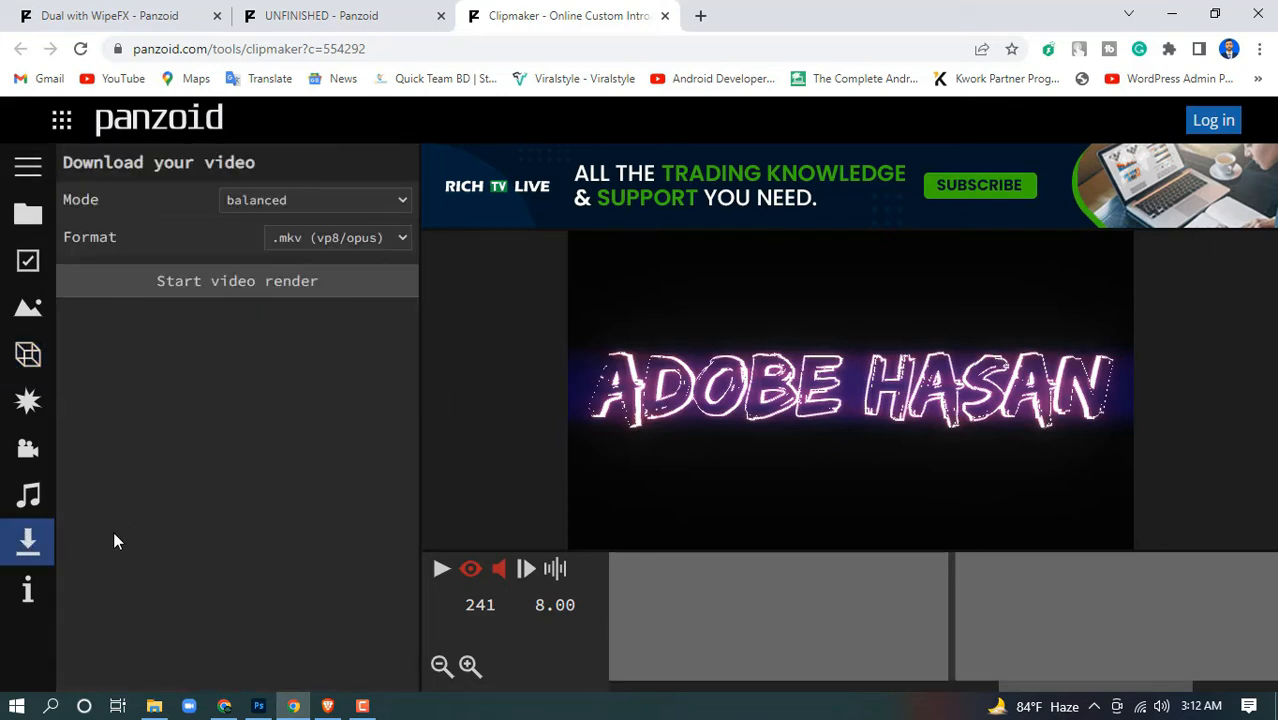
left_click(382, 236)
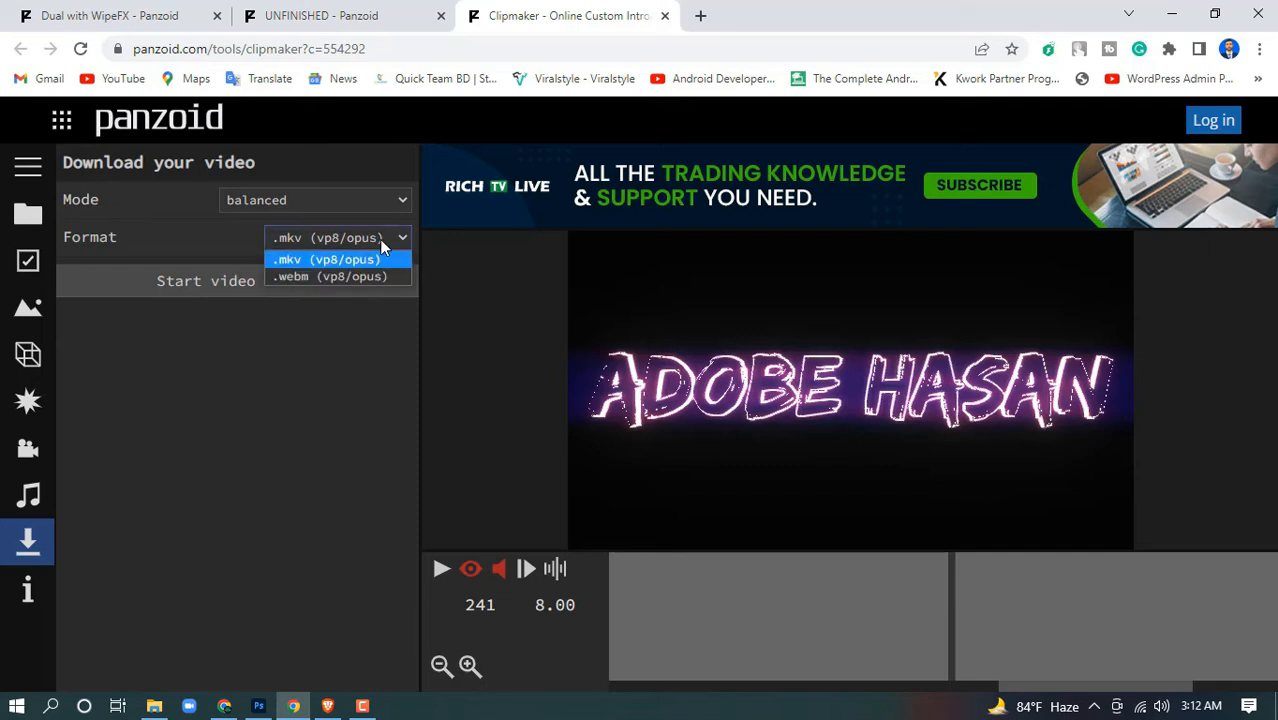
left_click(305, 259)
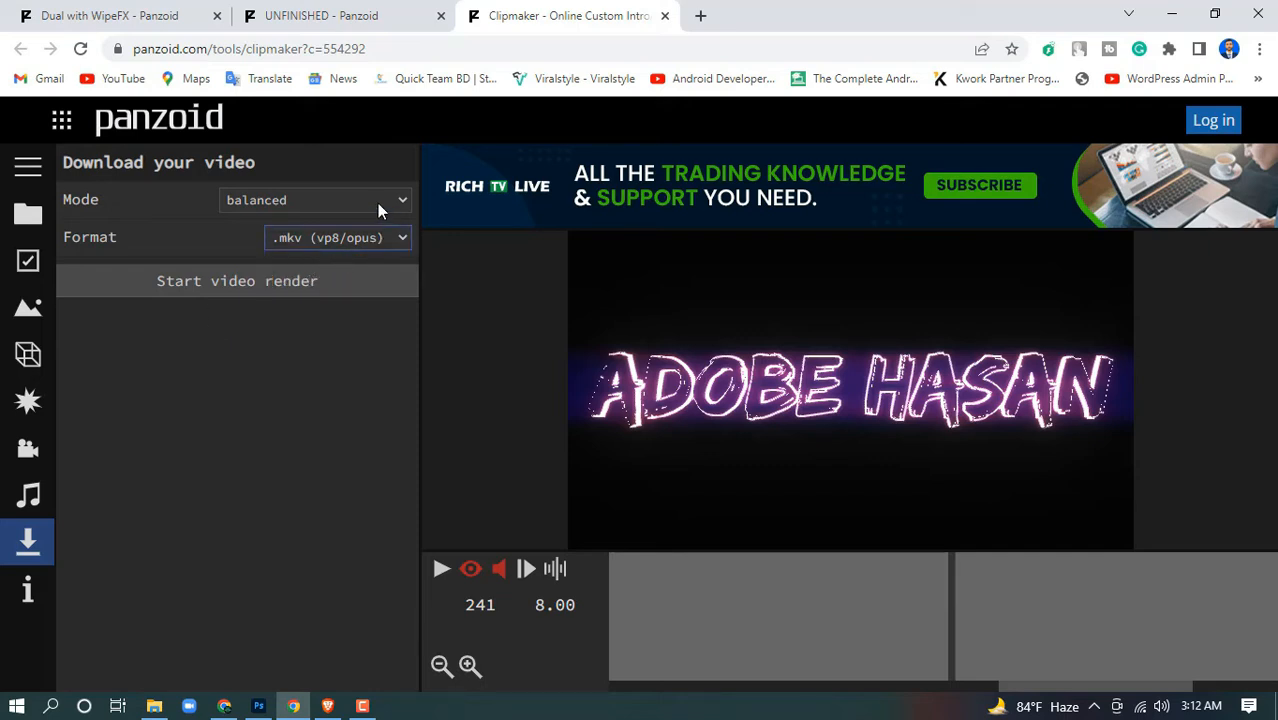
left_click(377, 203)
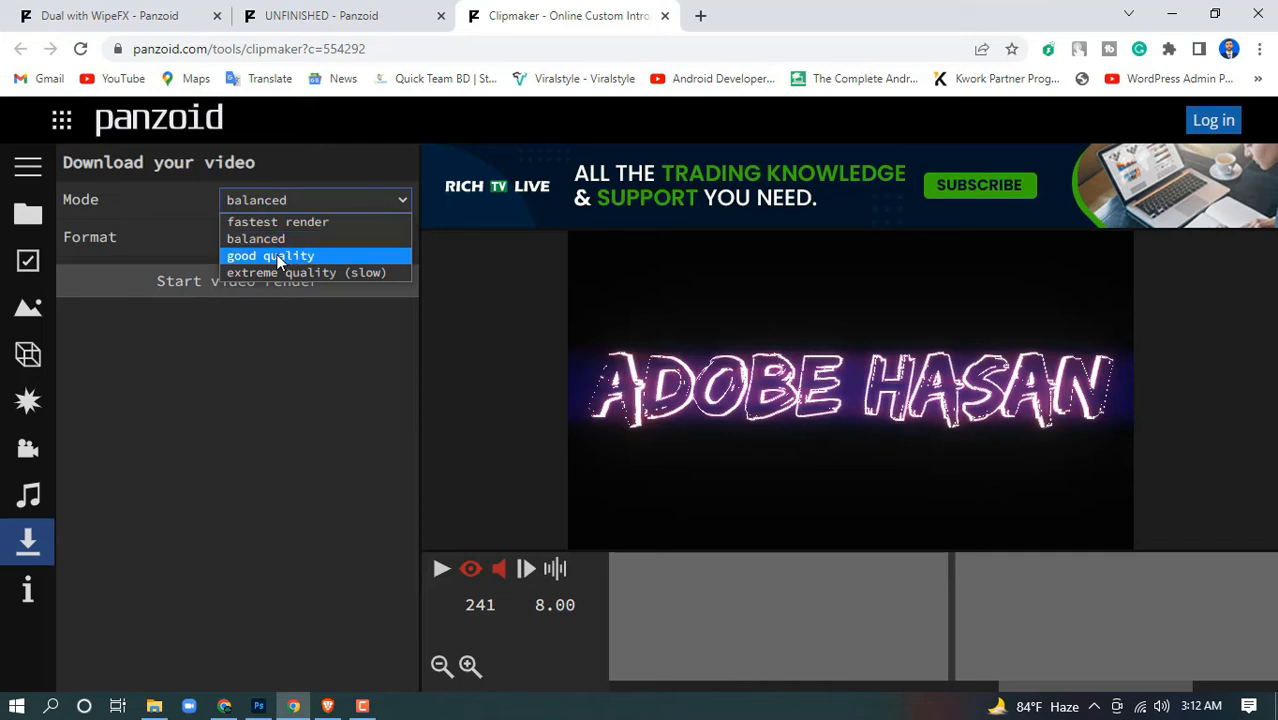
left_click(309, 258)
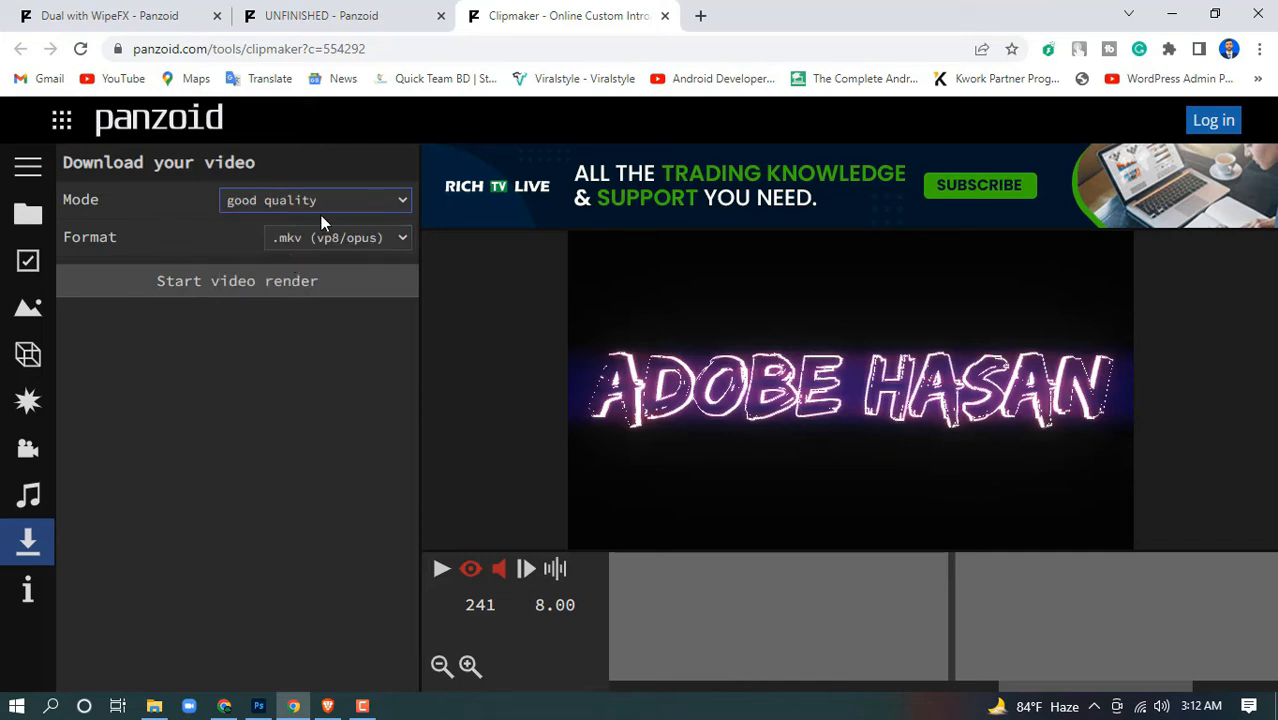
left_click(247, 285)
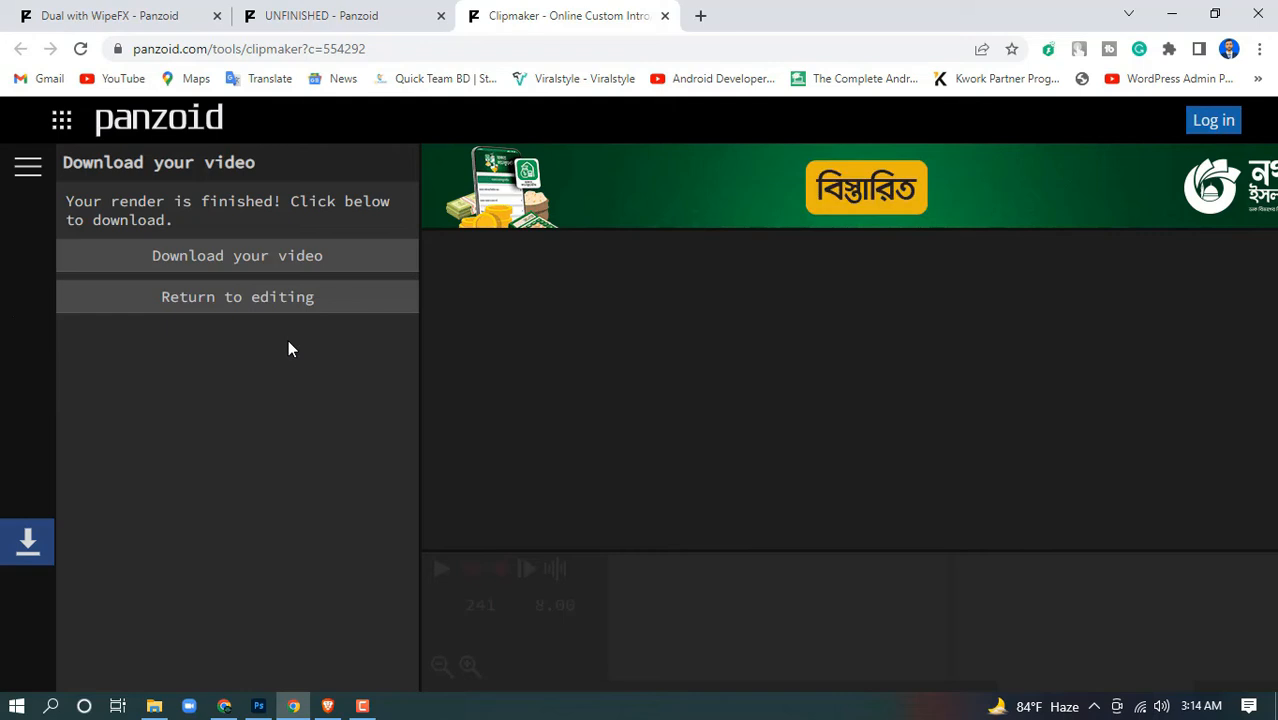
Step: Download the rendered intro and open video.mkv from the browser's downloads list to watch it
left_click(242, 260)
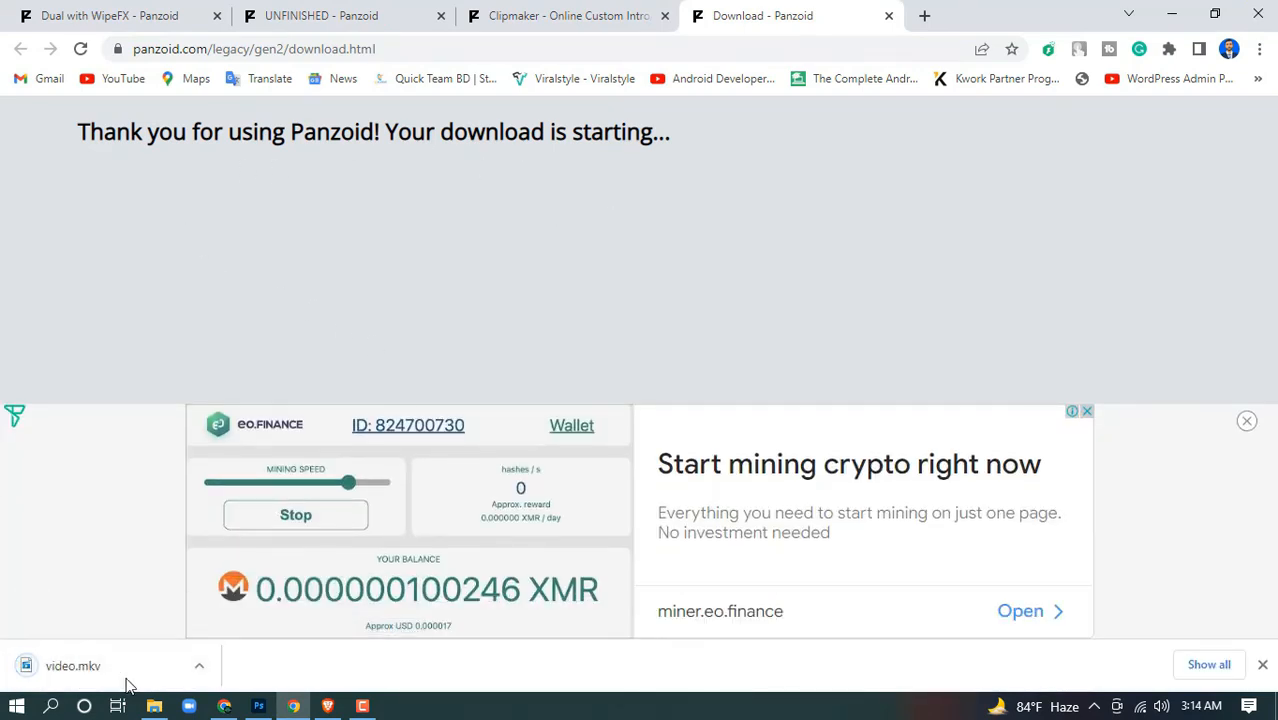
left_click(1209, 665)
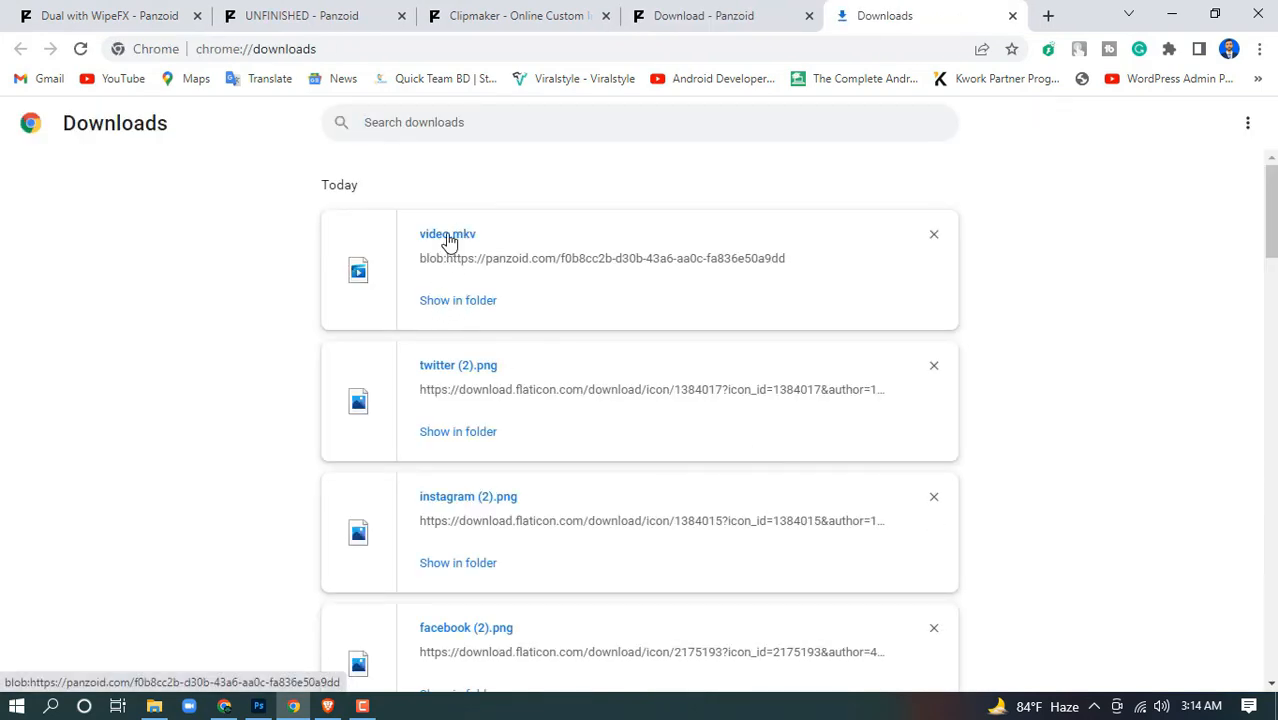
left_click(460, 233)
left_click(700, 630)
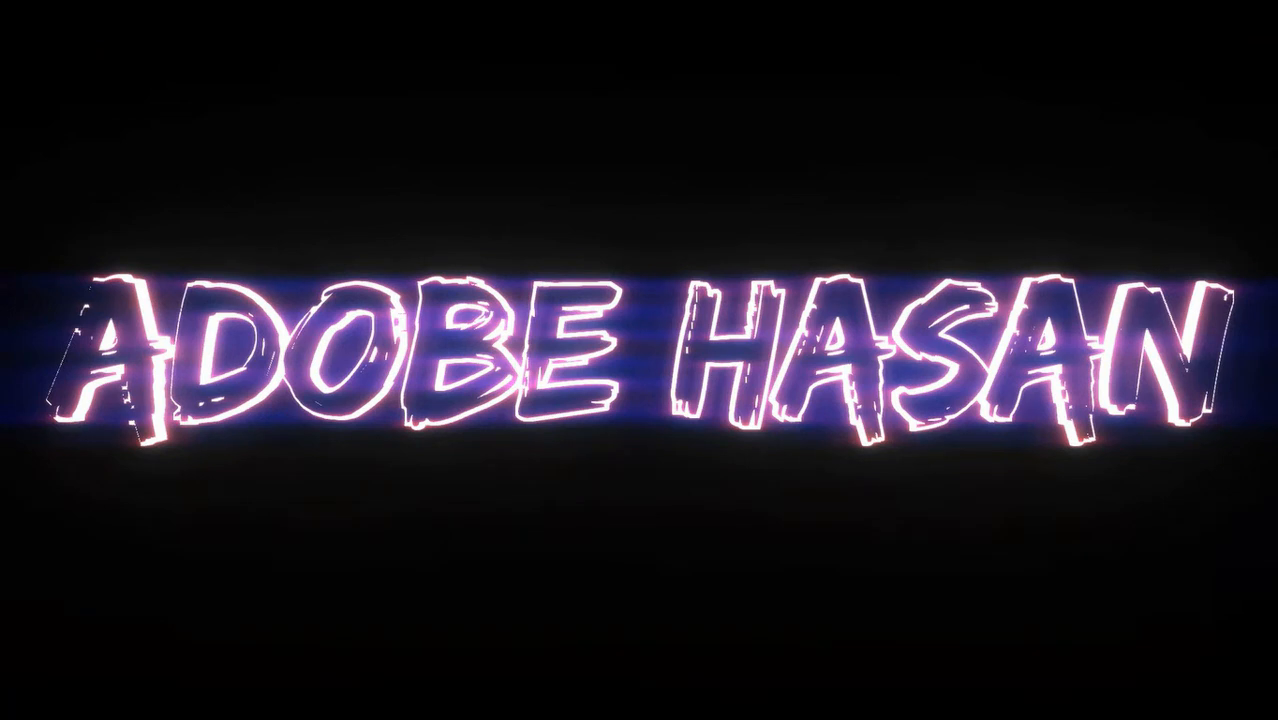
mouse_move(554, 462)
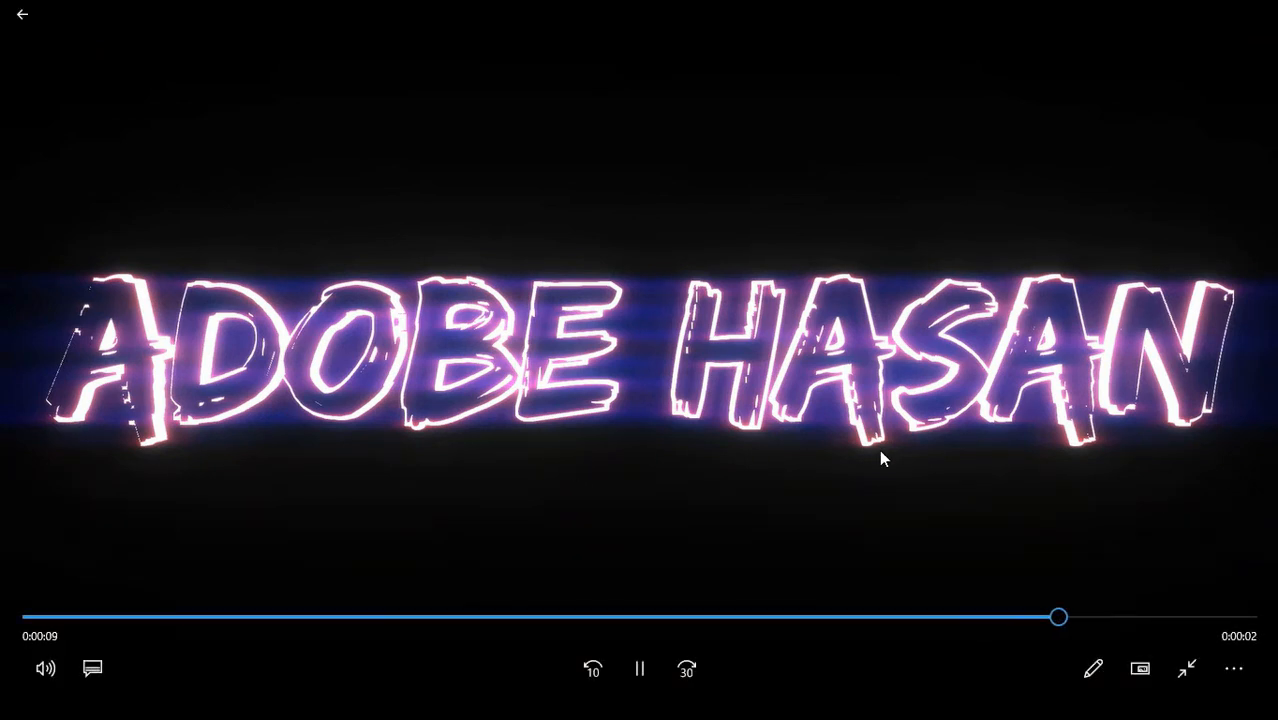